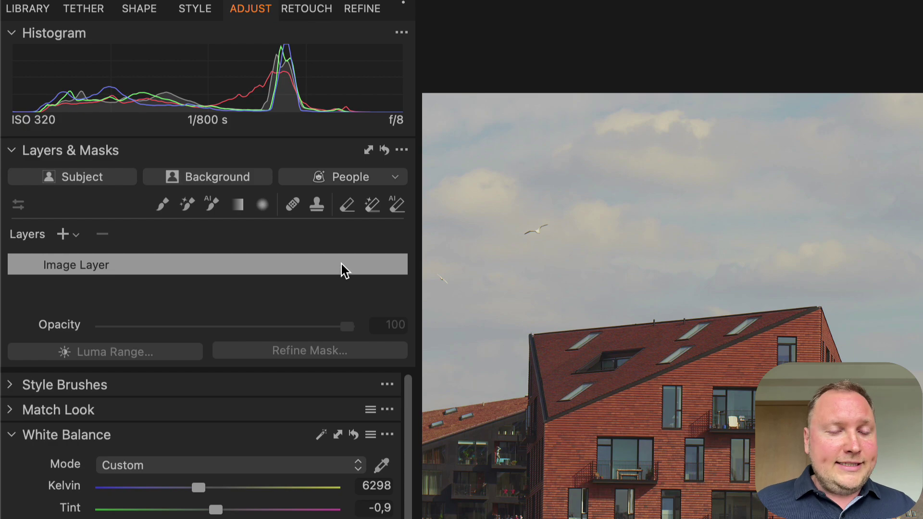
Sign up for AlexOnRAW Script Generator, accepting the Terms, Privacy Policy and newsletter
{"action": "right_click", "coordinate": [344, 267]}
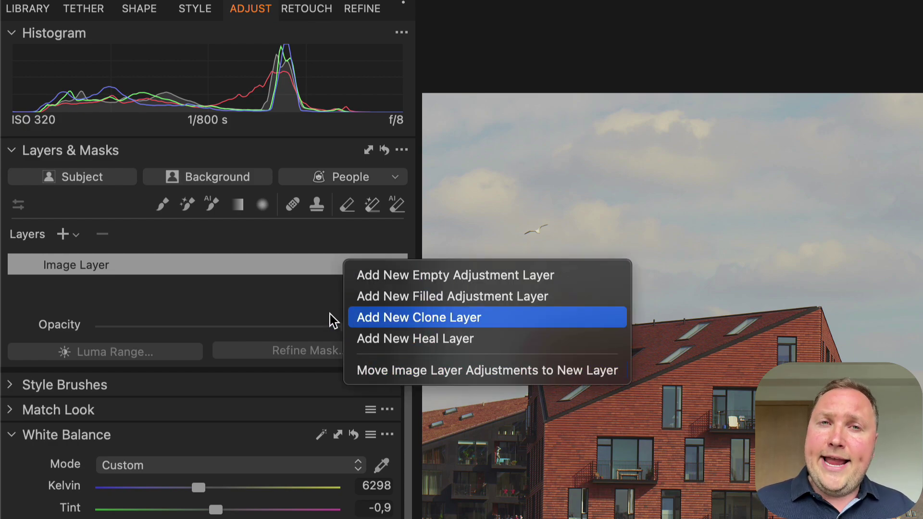
{"action": "left_click", "coordinate": [298, 303]}
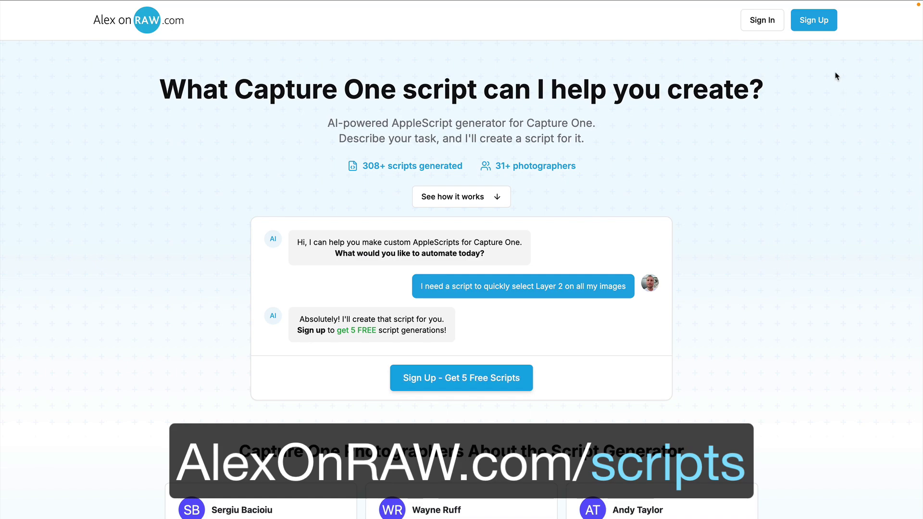
{"action": "left_click", "coordinate": [804, 22]}
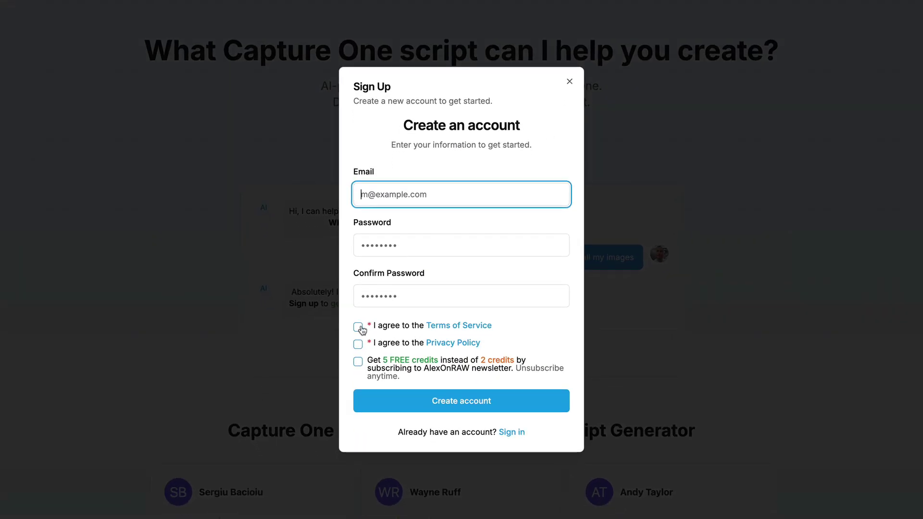
{"action": "left_click", "coordinate": [358, 327]}
{"action": "left_click", "coordinate": [357, 344]}
{"action": "left_click", "coordinate": [358, 363]}
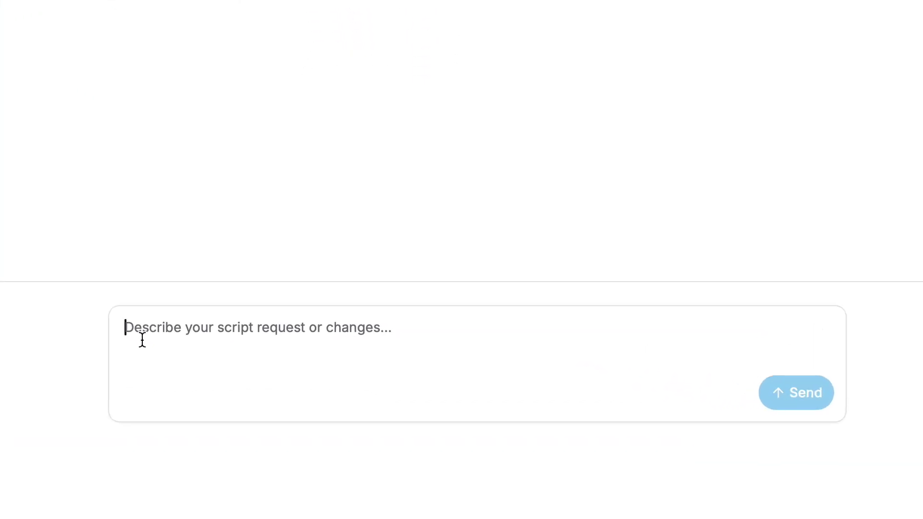
Write the request 'Create a script that moves image layer adjustments to a new layer on all selected images'
{"action": "type", "text": "Create a sd"}
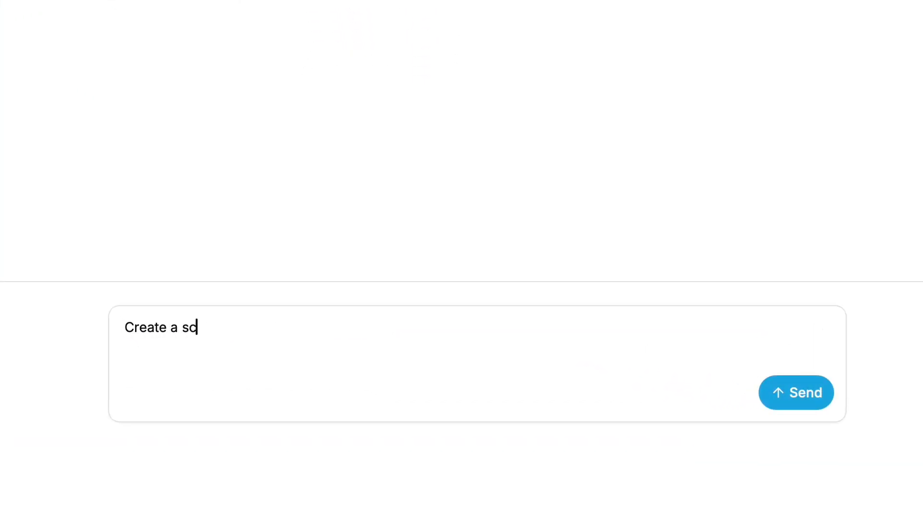
{"action": "key", "text": "BackSpace"}
{"action": "type", "text": "cript that moves "}
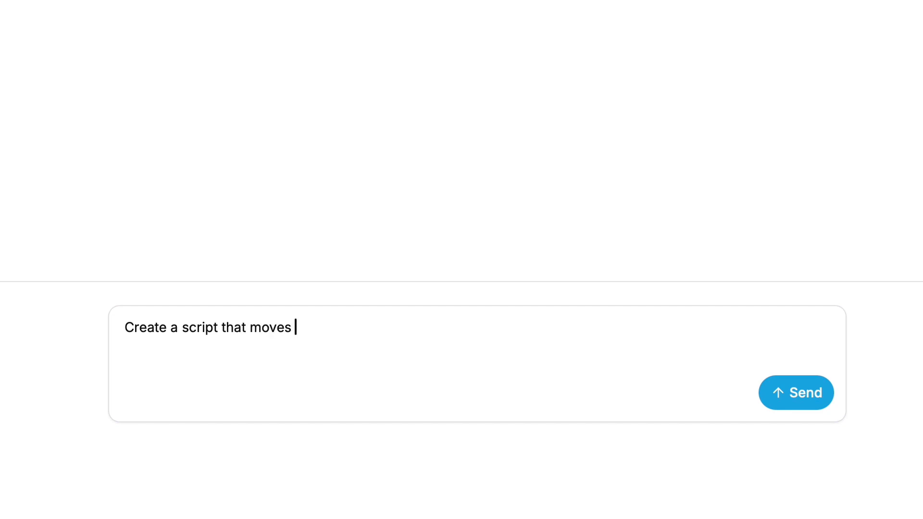
{"action": "type", "text": "image layer adjustme"}
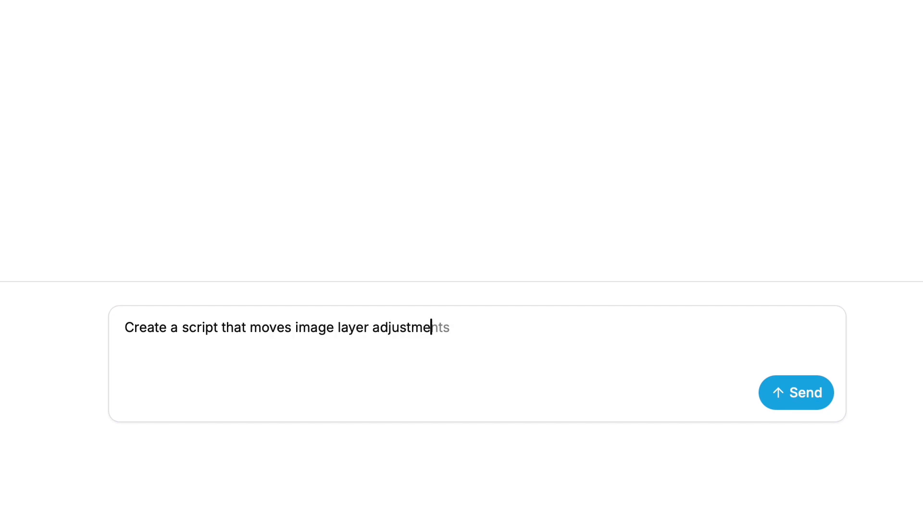
{"action": "type", "text": "nts to a new layer on"}
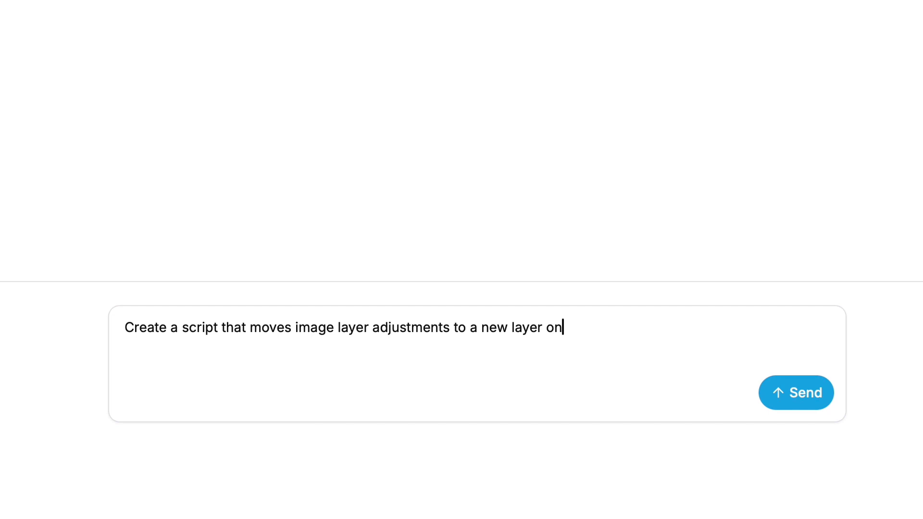
{"action": "type", "text": " all selected images"}
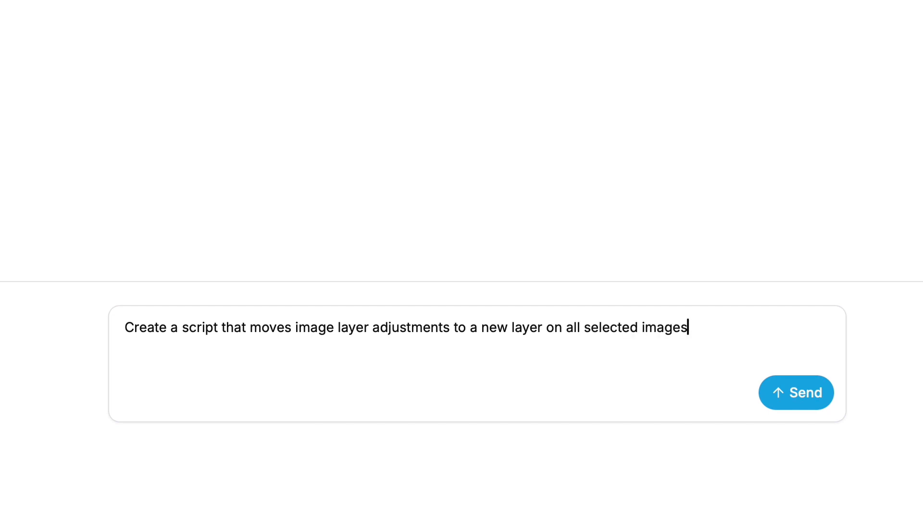
Submit the request, have the script developed, and download Script v1
{"action": "left_click", "coordinate": [767, 391]}
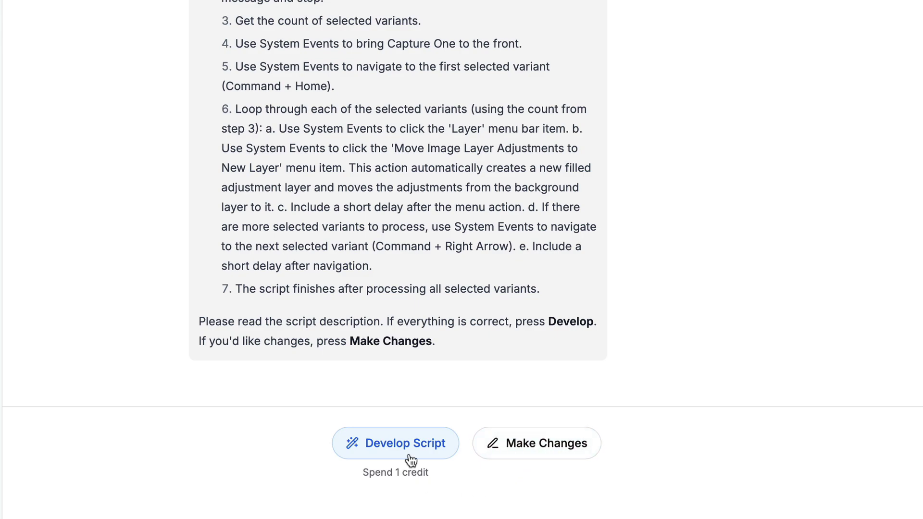
{"action": "left_click", "coordinate": [392, 449]}
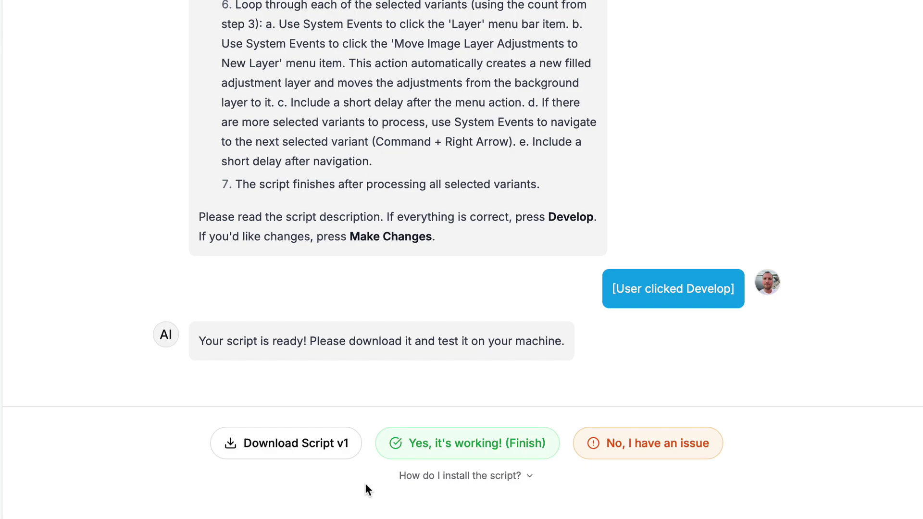
{"action": "left_click", "coordinate": [328, 441]}
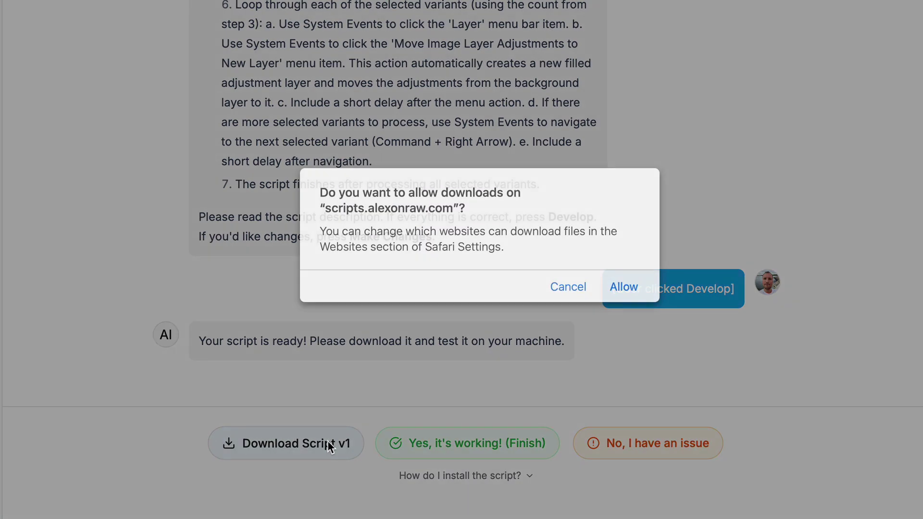
Allow the download and confirm the script file in the Capture One Scripts folder
{"action": "left_click", "coordinate": [632, 282]}
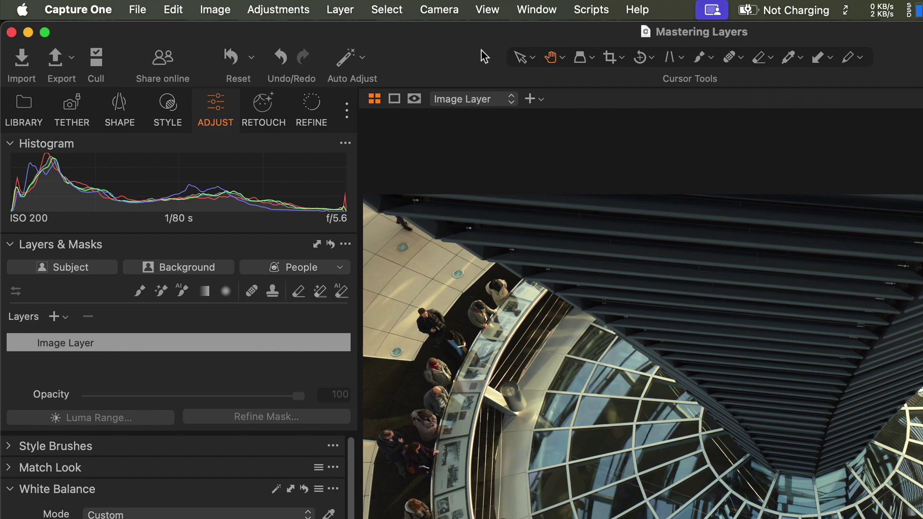
{"action": "left_click", "coordinate": [591, 11]}
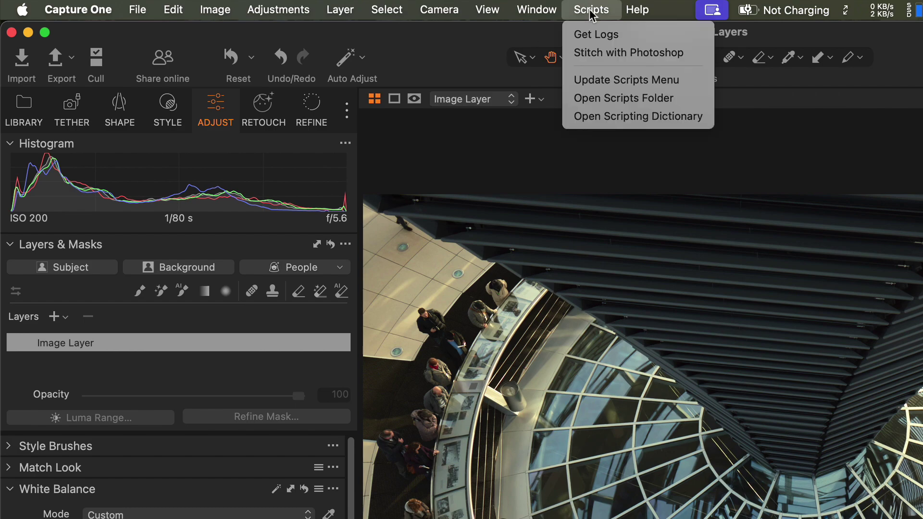
{"action": "left_click", "coordinate": [685, 100]}
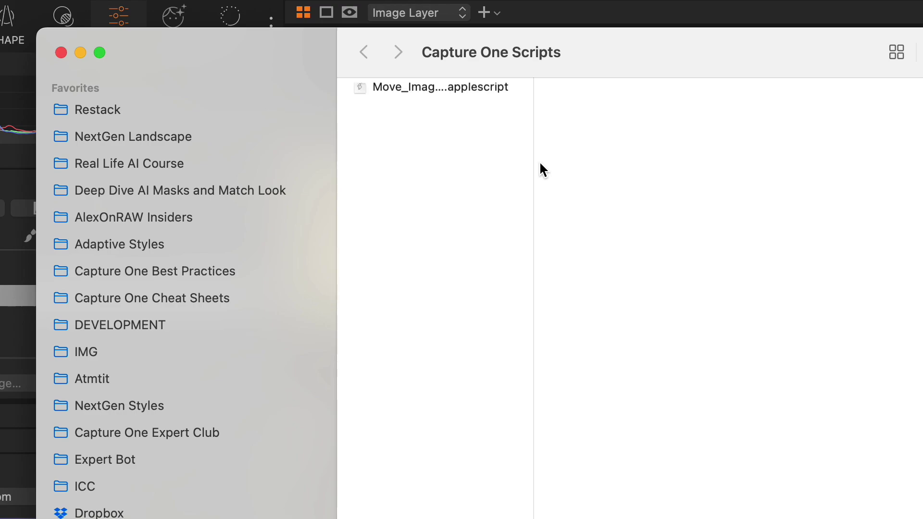
{"action": "left_click_drag", "start_coordinate": [535, 171], "coordinate": [760, 206]}
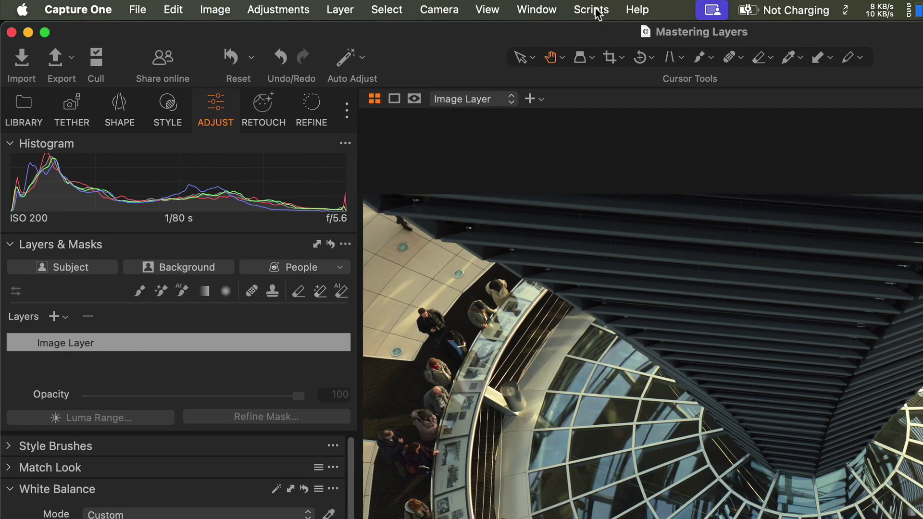
Update the Scripts menu so Move_Image_Adjustments_To_New_Layer_Batch_v1 is listed
{"action": "left_click", "coordinate": [592, 9]}
{"action": "left_click", "coordinate": [694, 80]}
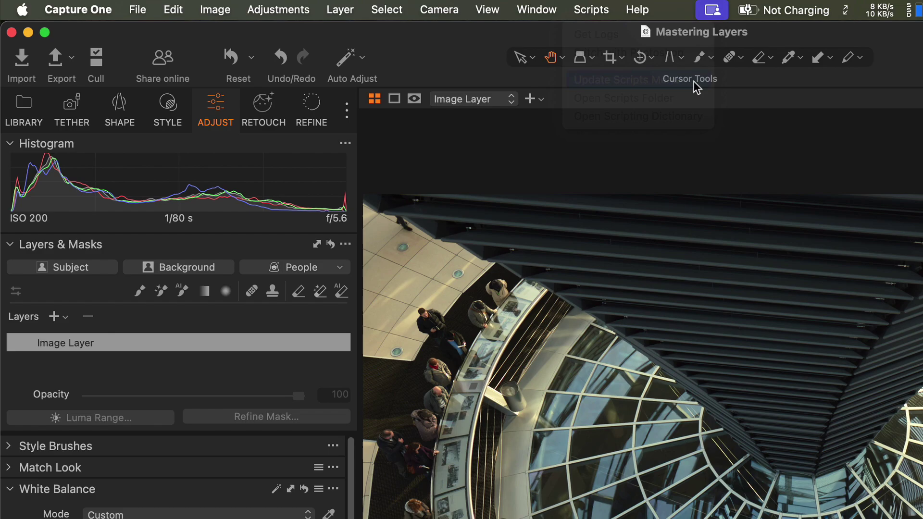
{"action": "left_click", "coordinate": [598, 9]}
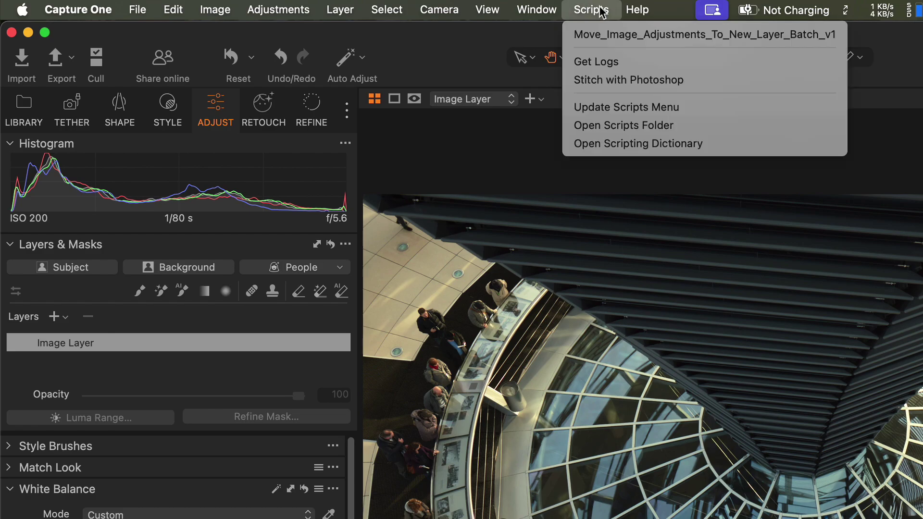
{"action": "left_click", "coordinate": [704, 34]}
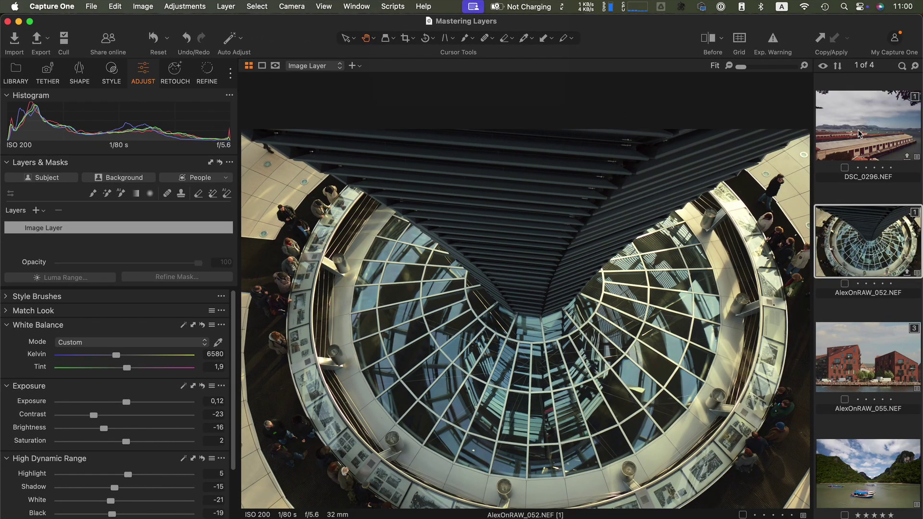
Run Move_Image_Adjustments_To_New_Layer_Batch_v1 on all four selected images, then hide the mask overlay
{"action": "left_click", "coordinate": [860, 134]}
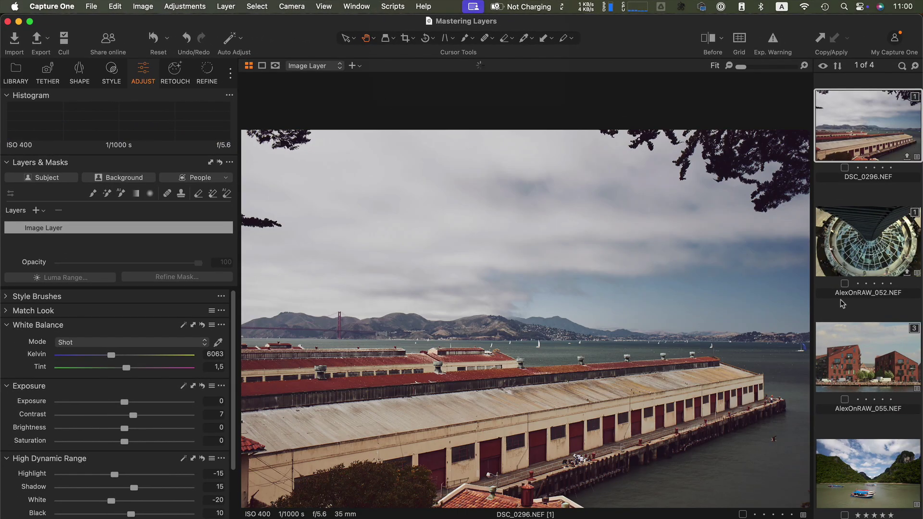
{"action": "left_click", "coordinate": [861, 463], "text": "shift"}
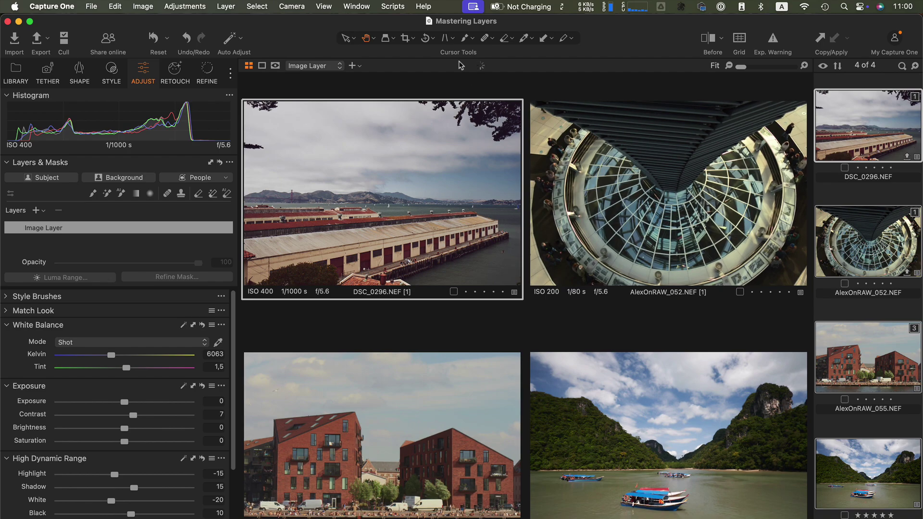
{"action": "left_click", "coordinate": [393, 6]}
{"action": "left_click", "coordinate": [401, 23]}
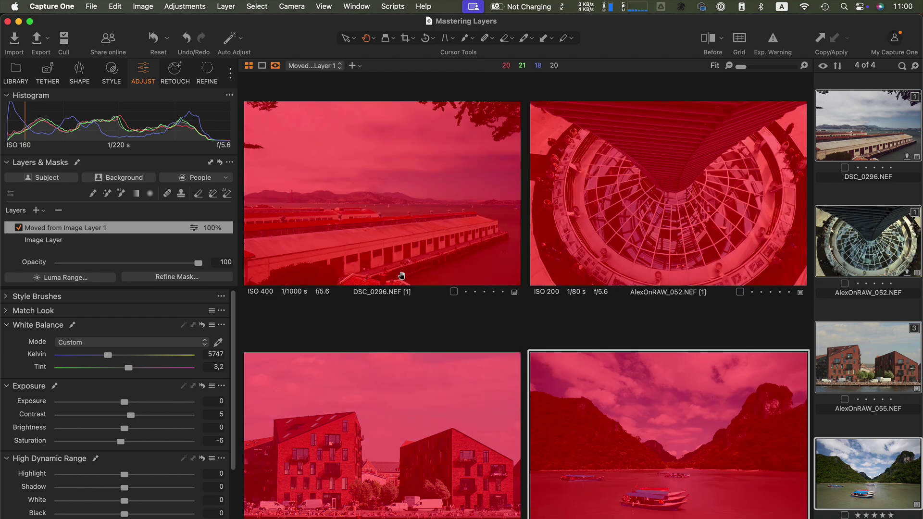
{"action": "key", "text": "m"}
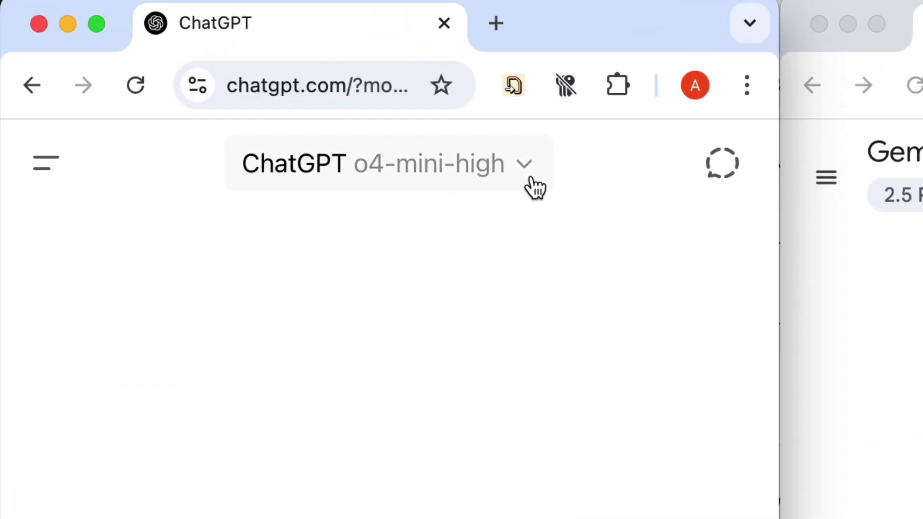
Check the model choices in ChatGPT, Gemini and Claude, keeping Claude Opus 4
{"action": "left_click", "coordinate": [200, 21]}
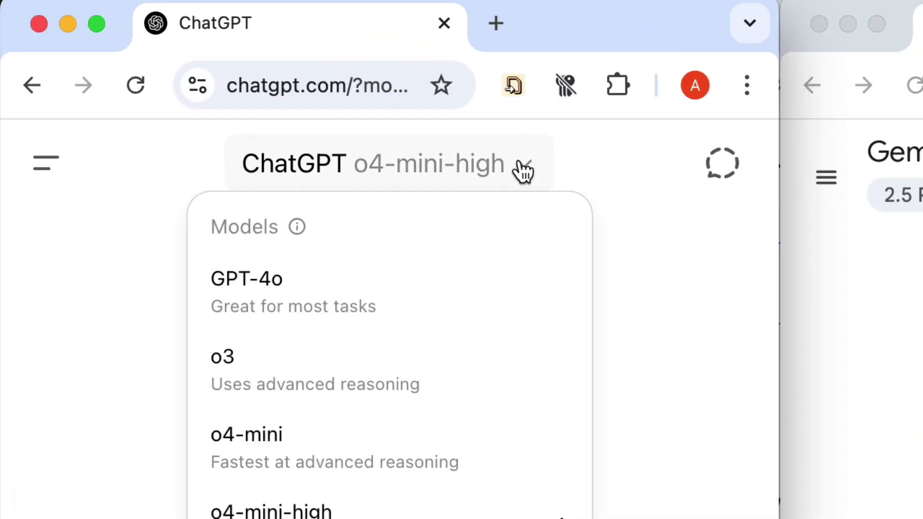
{"action": "left_click", "coordinate": [528, 172]}
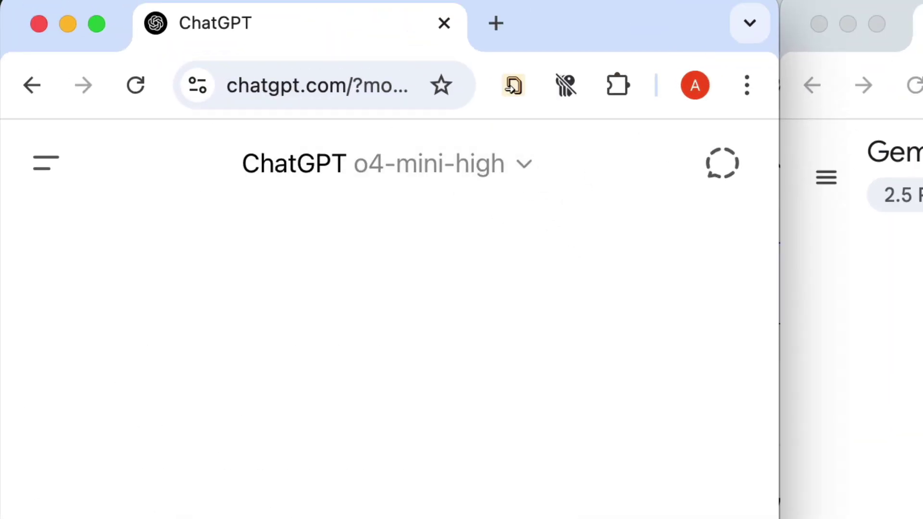
{"action": "left_click", "coordinate": [363, 204]}
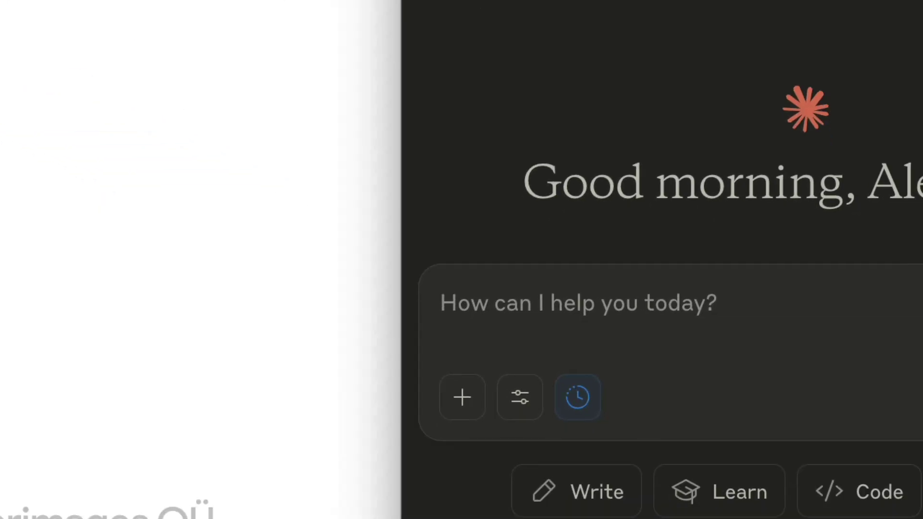
{"action": "left_click", "coordinate": [786, 281]}
{"action": "left_click", "coordinate": [786, 282]}
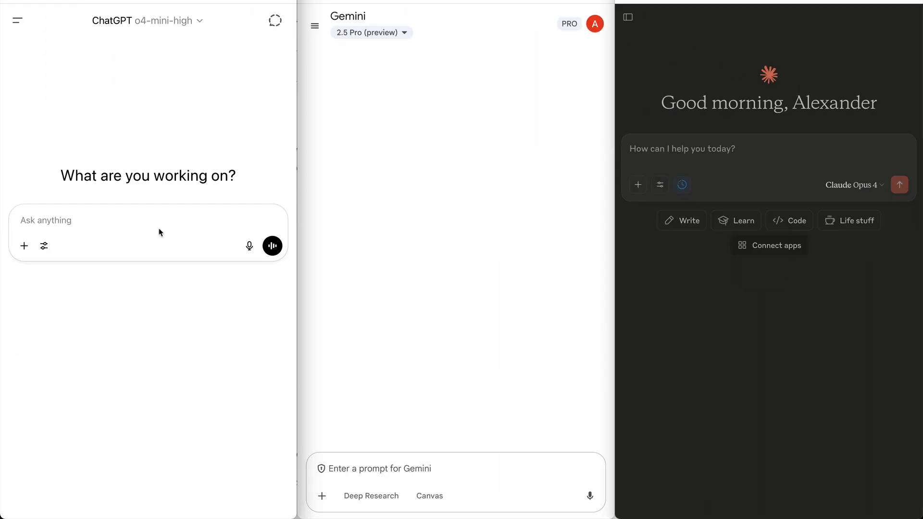
Paste the same script request into the ChatGPT, Gemini and Claude prompt boxes
{"action": "left_click", "coordinate": [161, 233]}
{"action": "type", "text": "Create an AppleScript script for Capture One that moves image layer adjustments to a new layer on all selected images"}
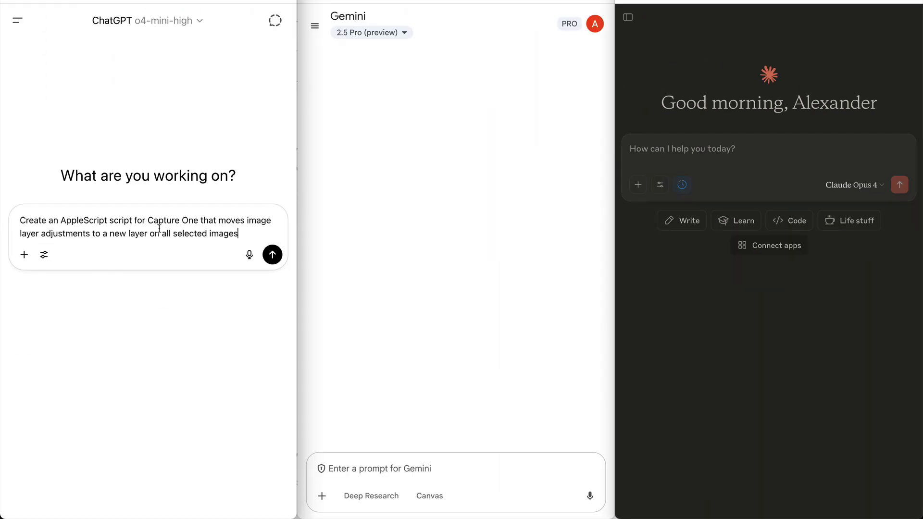
{"action": "left_click", "coordinate": [424, 469]}
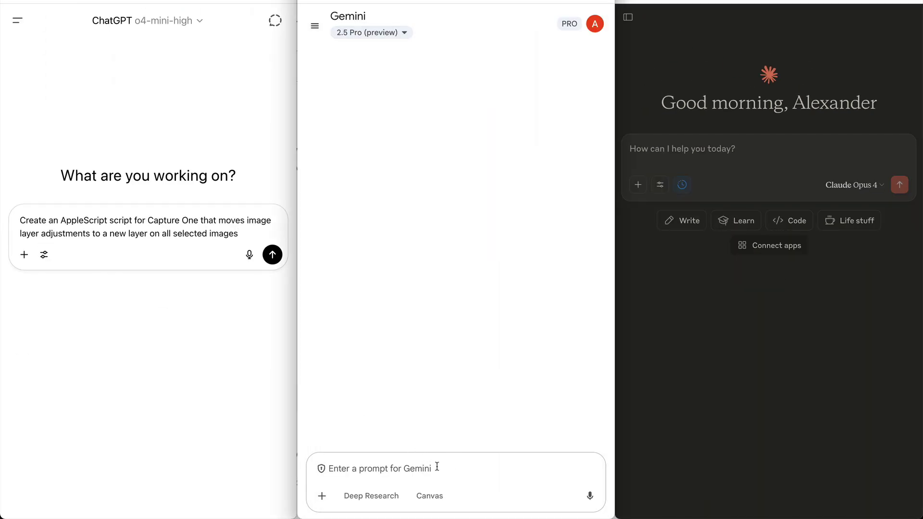
{"action": "type", "text": "Create an AppleScript script for Capture One that moves image layer adjustments to a new layer on all selected images"}
{"action": "left_click", "coordinate": [719, 164]}
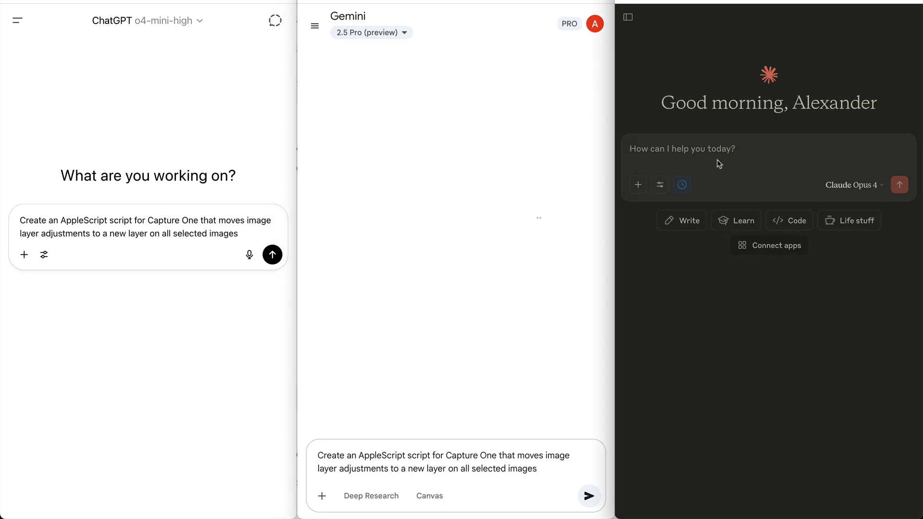
{"action": "type", "text": "Create an AppleScript script for Capture One that moves image layer adjustments to a new layer on all selected images"}
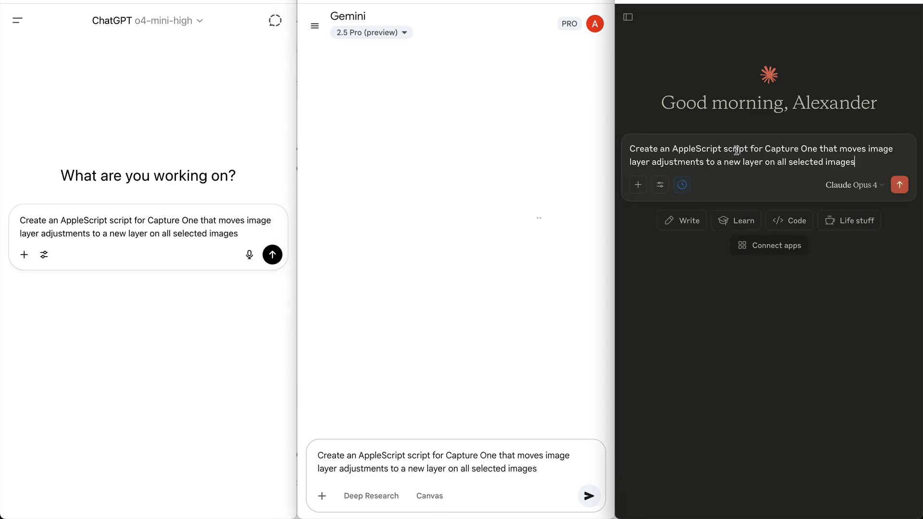
Send the request to all three chatbots and scroll to the generated code
{"action": "left_click", "coordinate": [270, 255]}
{"action": "left_click", "coordinate": [271, 255]}
{"action": "left_click", "coordinate": [594, 495]}
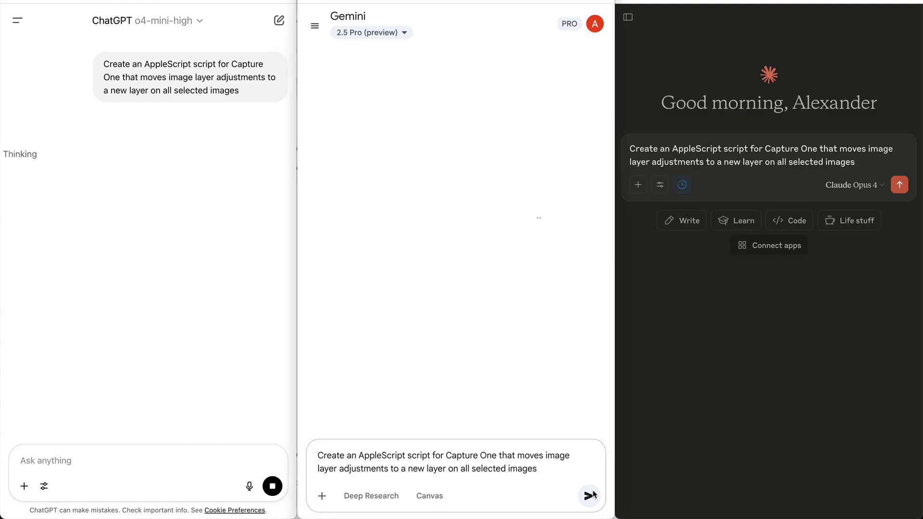
{"action": "left_click", "coordinate": [592, 495]}
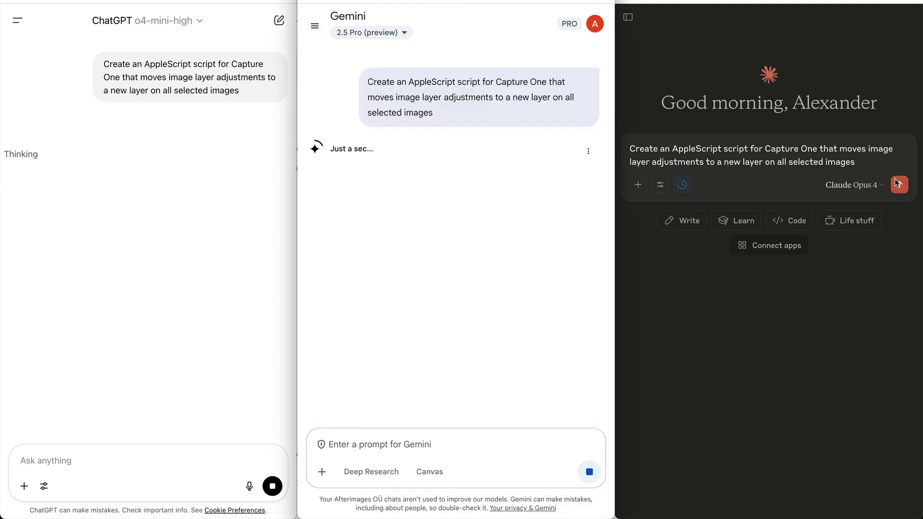
{"action": "left_click", "coordinate": [898, 184]}
{"action": "left_click", "coordinate": [900, 185]}
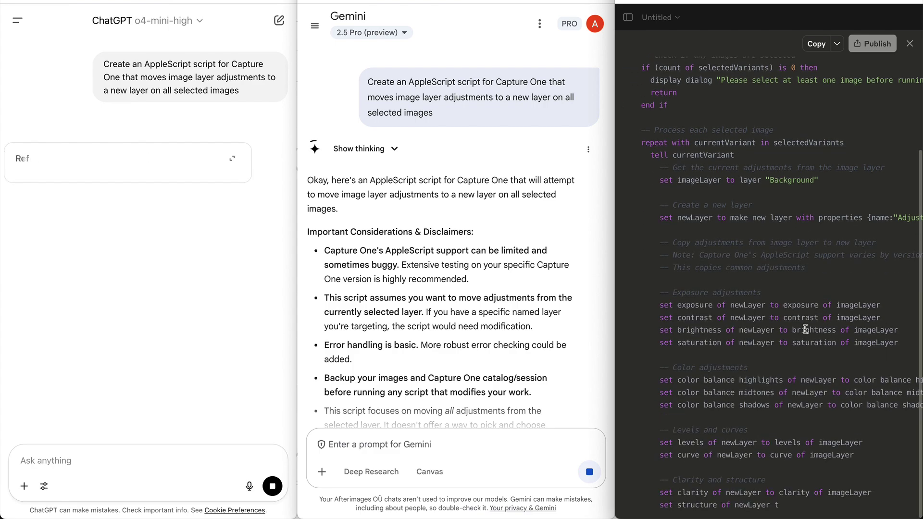
{"action": "scroll", "coordinate": [560, 165], "scroll_direction": "down", "scroll_amount": 6}
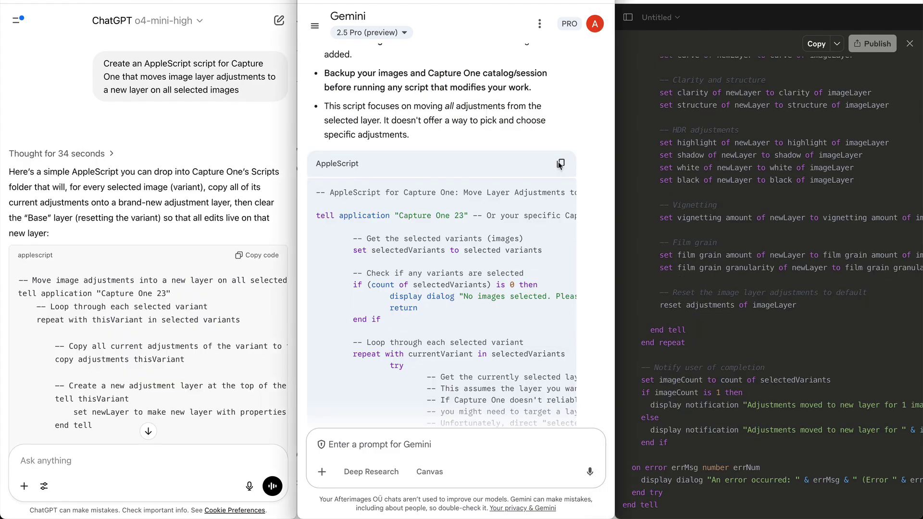
Paste Gemini's AppleScript over the old script in Script Editor and compile it
{"action": "left_click", "coordinate": [560, 165]}
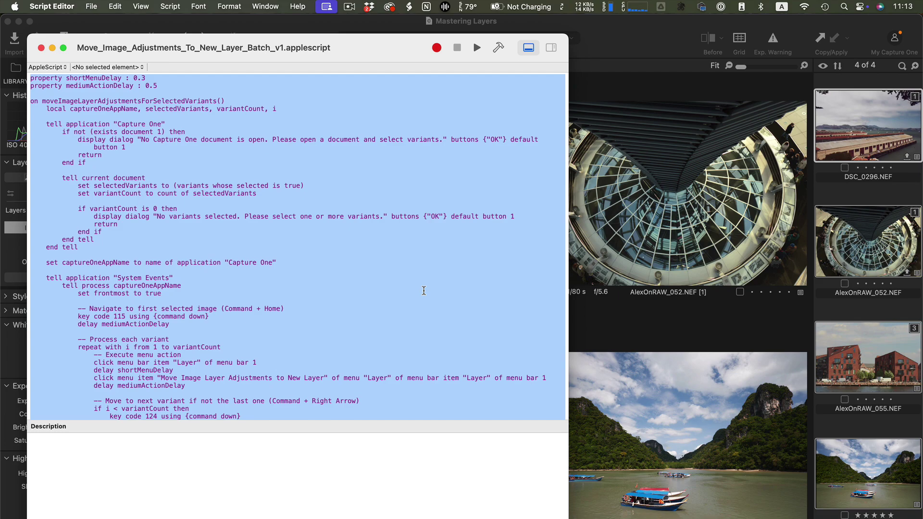
{"action": "key", "text": "super+v"}
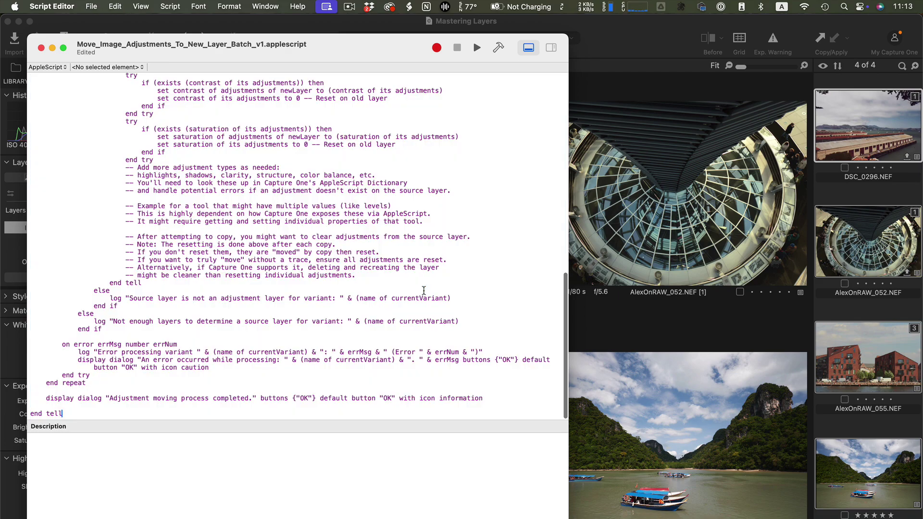
{"action": "scroll", "coordinate": [424, 290], "scroll_direction": "up", "scroll_amount": 20}
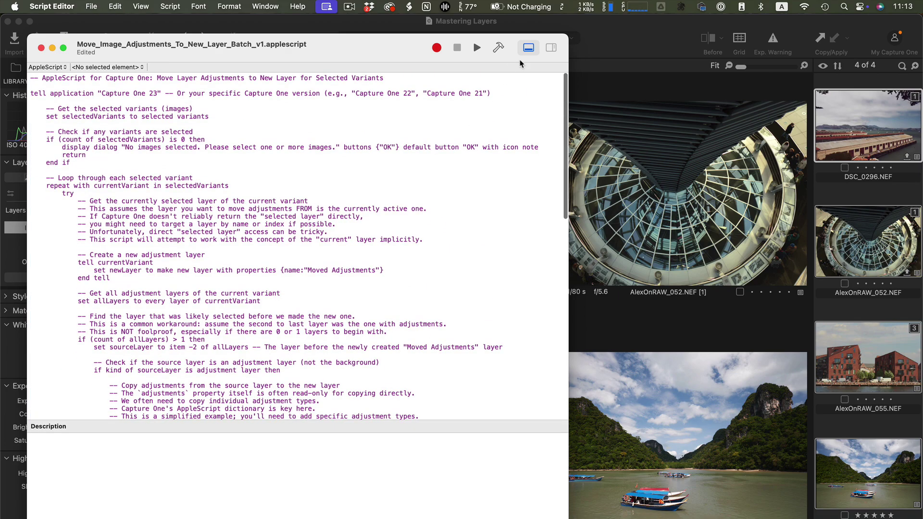
{"action": "left_click", "coordinate": [496, 49]}
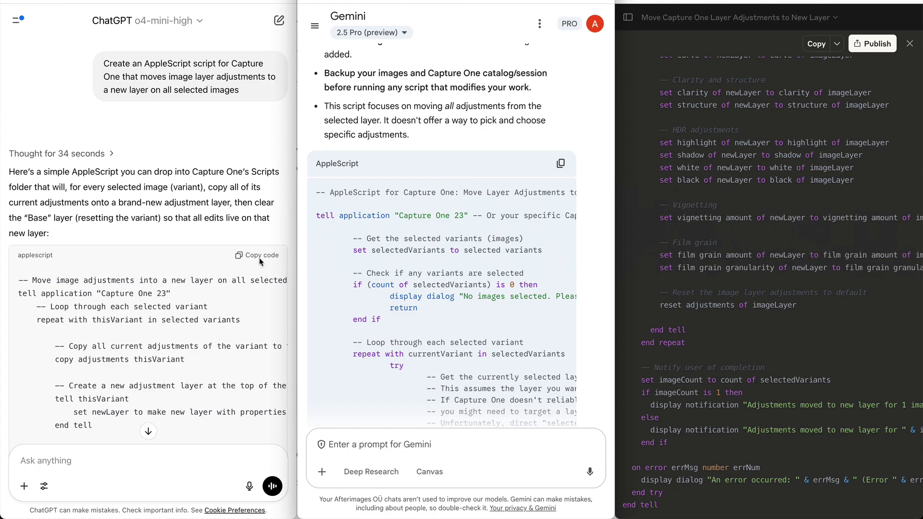
Replace the script with ChatGPT's code, compile it, and save it
{"action": "left_click", "coordinate": [259, 255]}
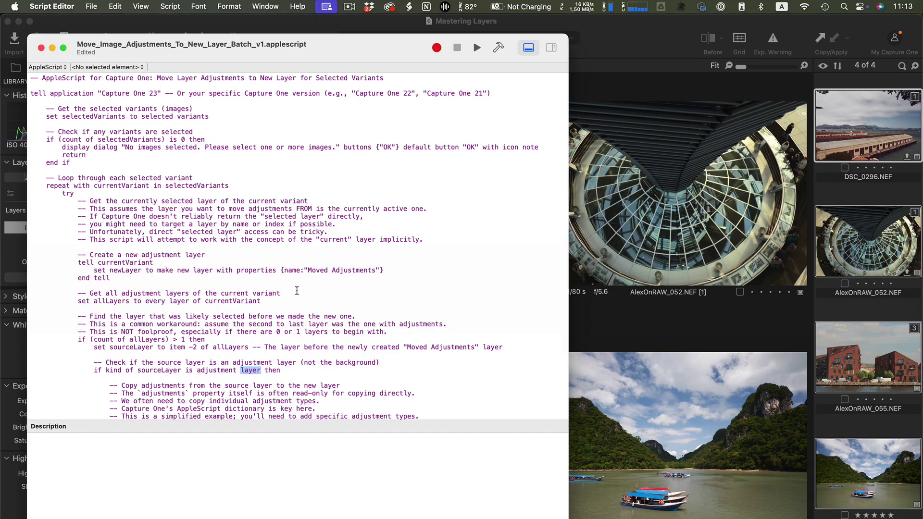
{"action": "key", "text": "super+a"}
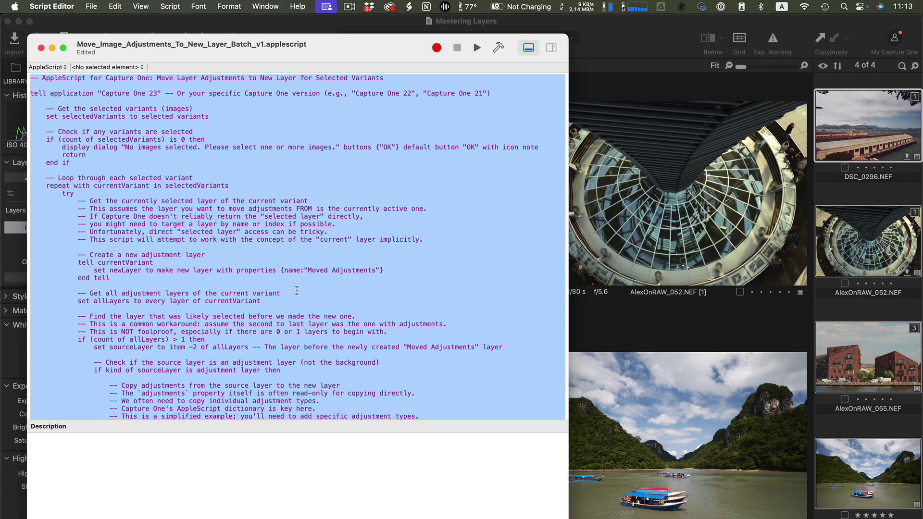
{"action": "key", "text": "super+v"}
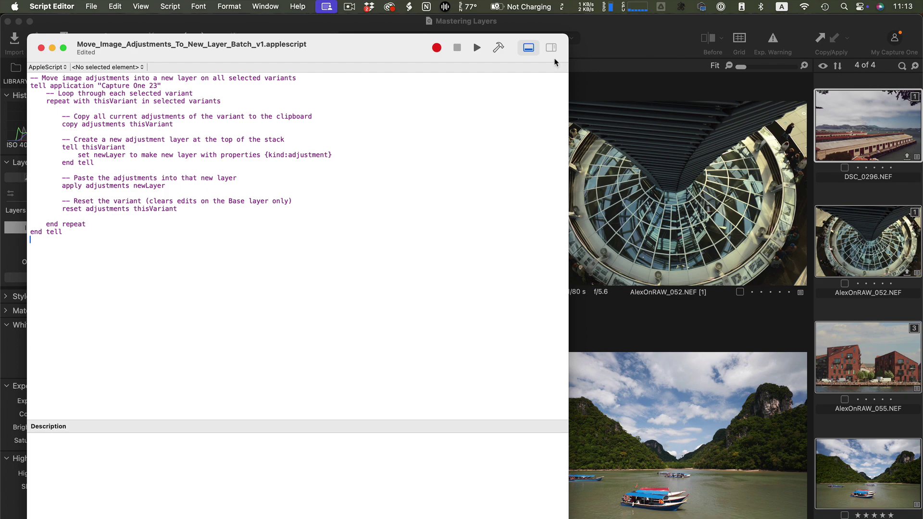
{"action": "left_click", "coordinate": [500, 50]}
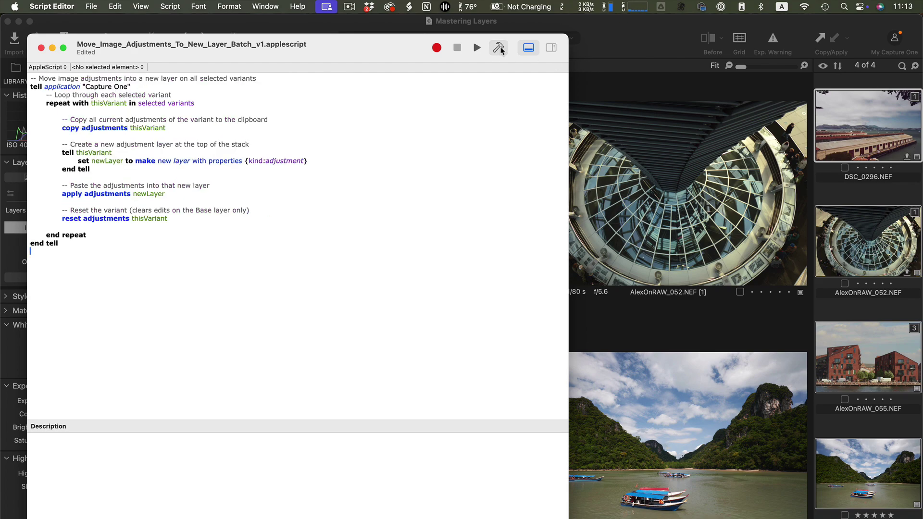
{"action": "key", "text": "super+s"}
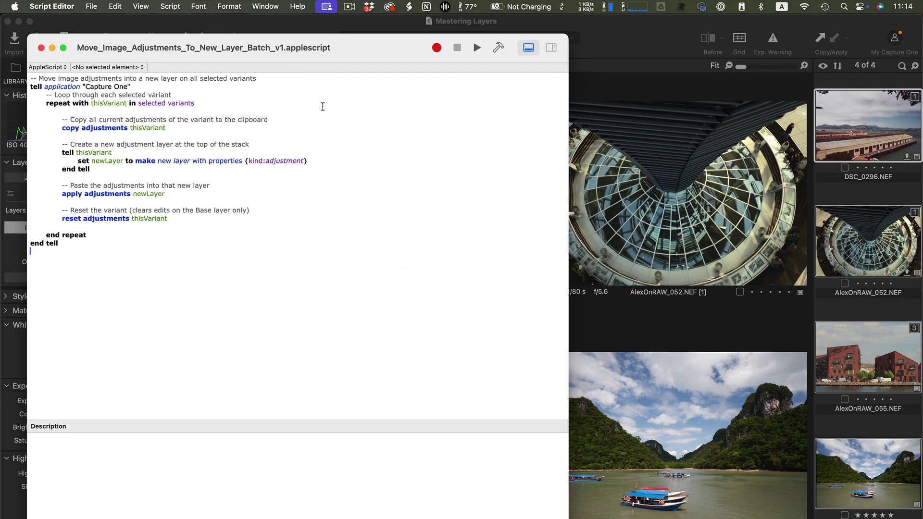
Run Move_Image_Adjustments_To_New_Layer_Batch_v1 on the selected images in Capture One
{"action": "left_click", "coordinate": [596, 34]}
{"action": "left_click", "coordinate": [393, 5]}
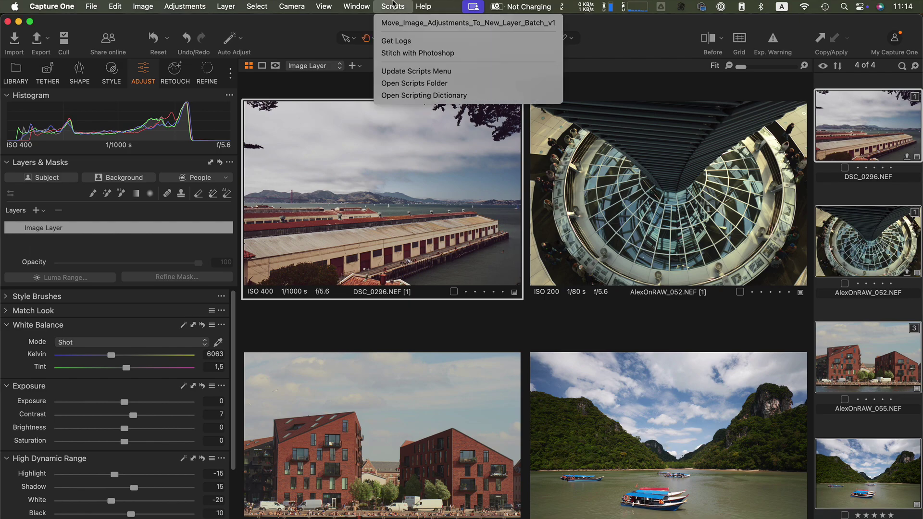
{"action": "left_click", "coordinate": [406, 26]}
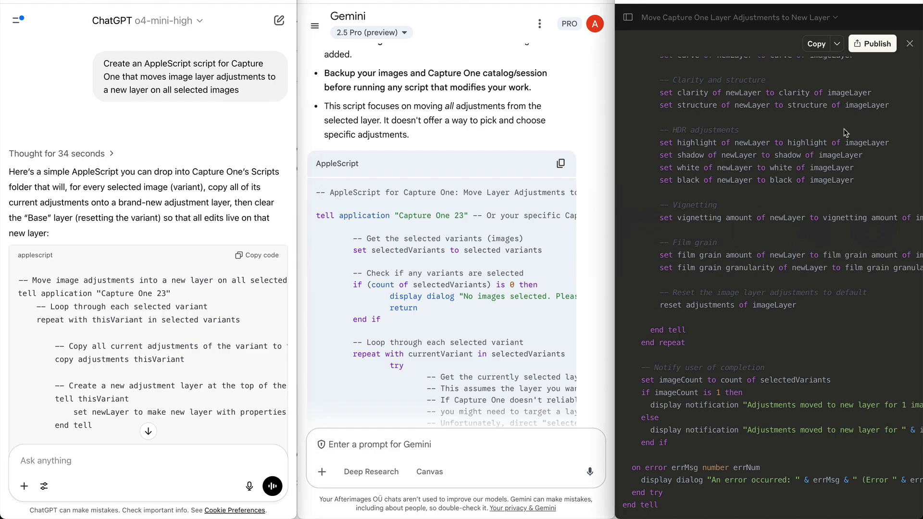
Paste Claude's AppleScript into Script Editor, compile it, and dismiss the syntax error
{"action": "left_click", "coordinate": [816, 46]}
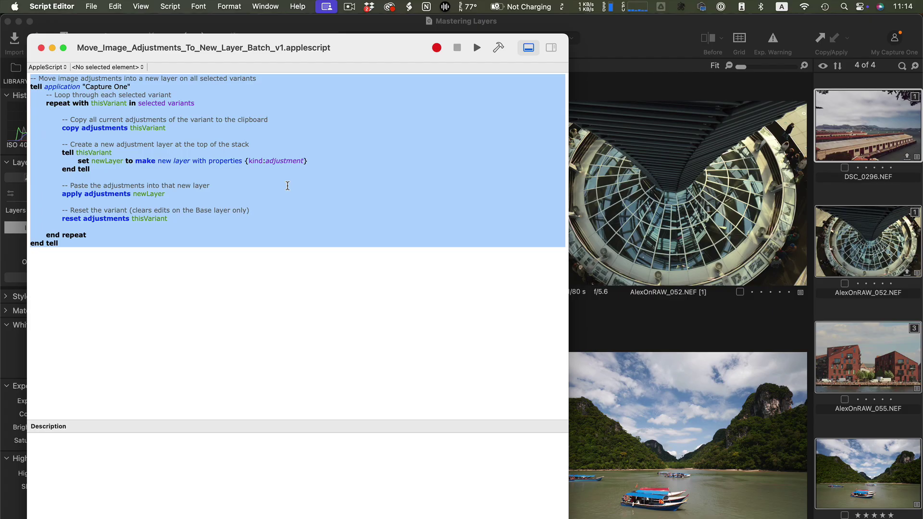
{"action": "key", "text": "super+v"}
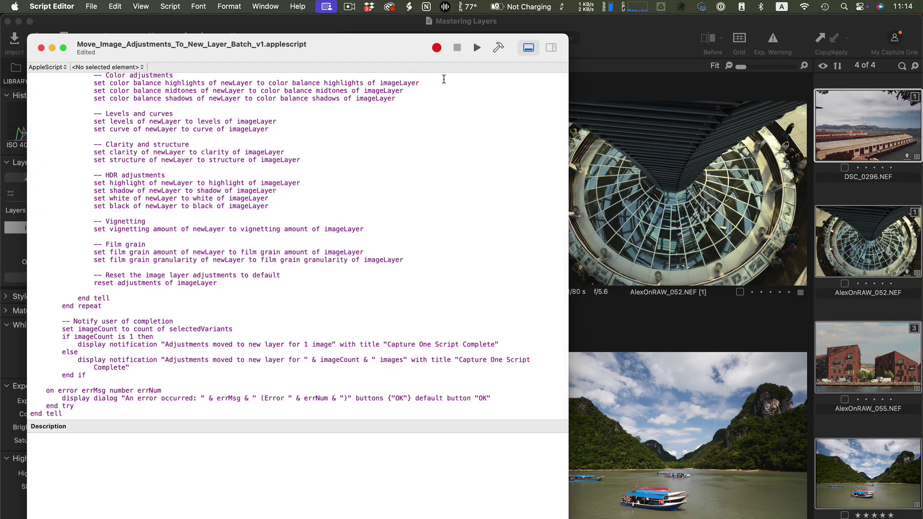
{"action": "left_click", "coordinate": [500, 48]}
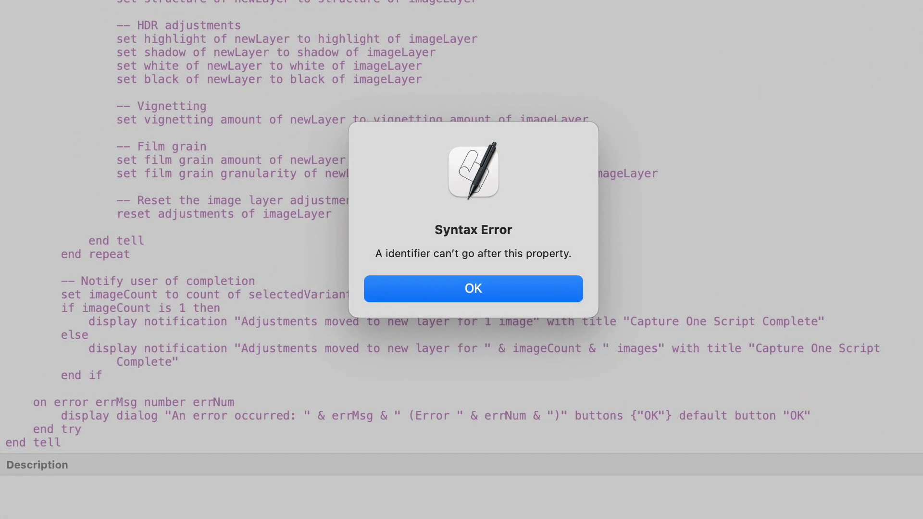
{"action": "key", "text": "Return"}
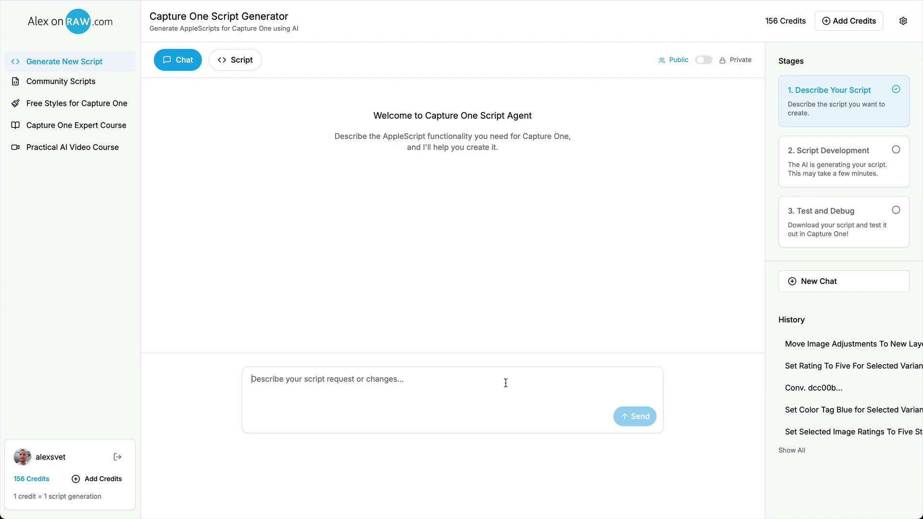
Request a script selecting Adjustment Layer 2 on all selected images and approve its development
{"action": "type", "text": "Create a script tha"}
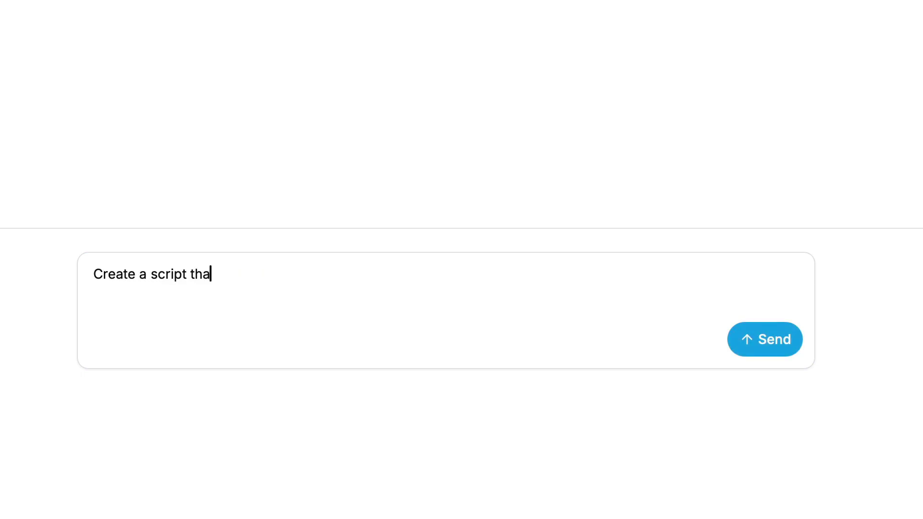
{"action": "type", "text": "t selectes Adjustment"}
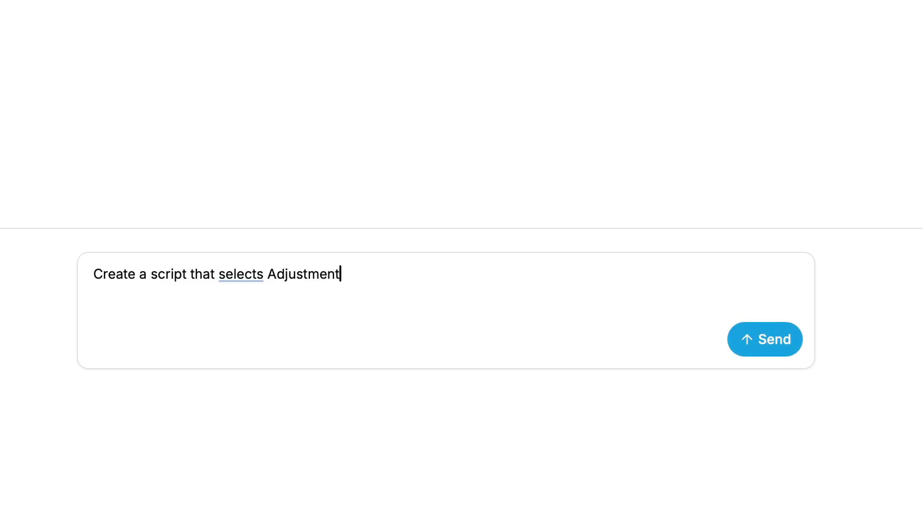
{"action": "type", "text": " Layer 2 on all my "}
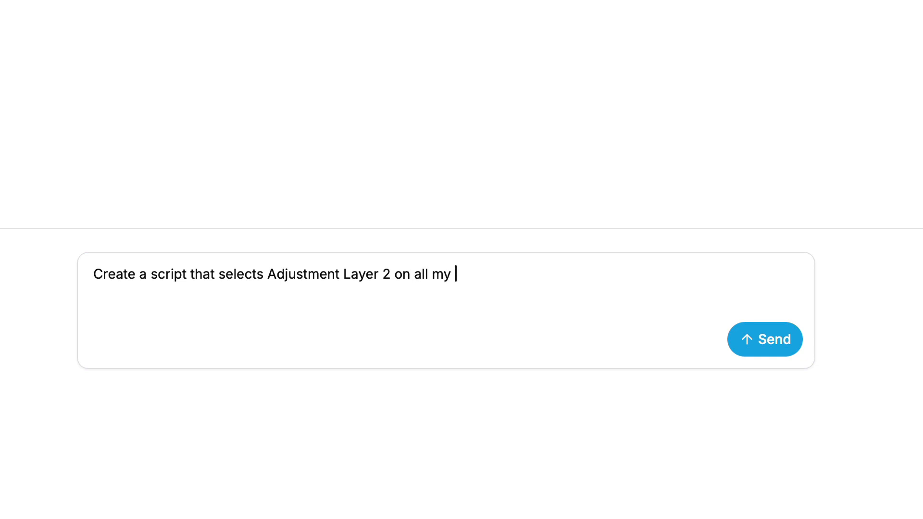
{"action": "type", "text": "selected images"}
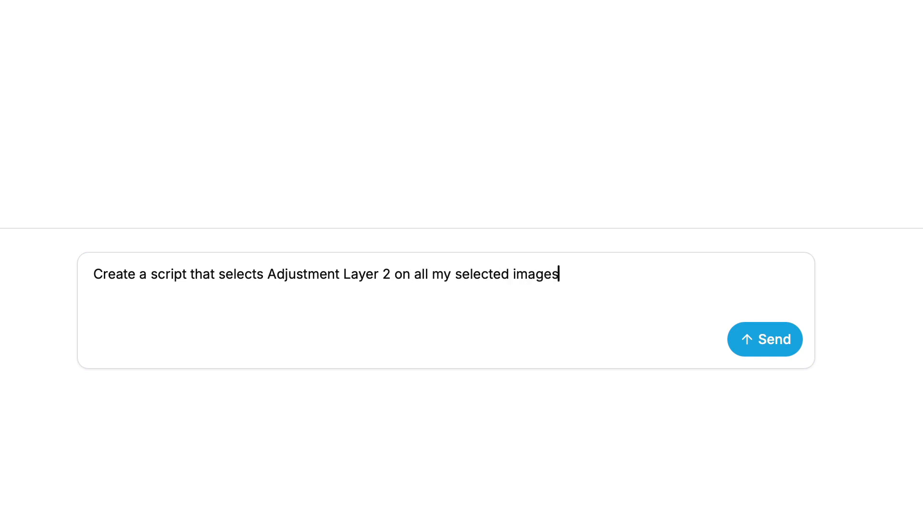
{"action": "key", "text": "Return"}
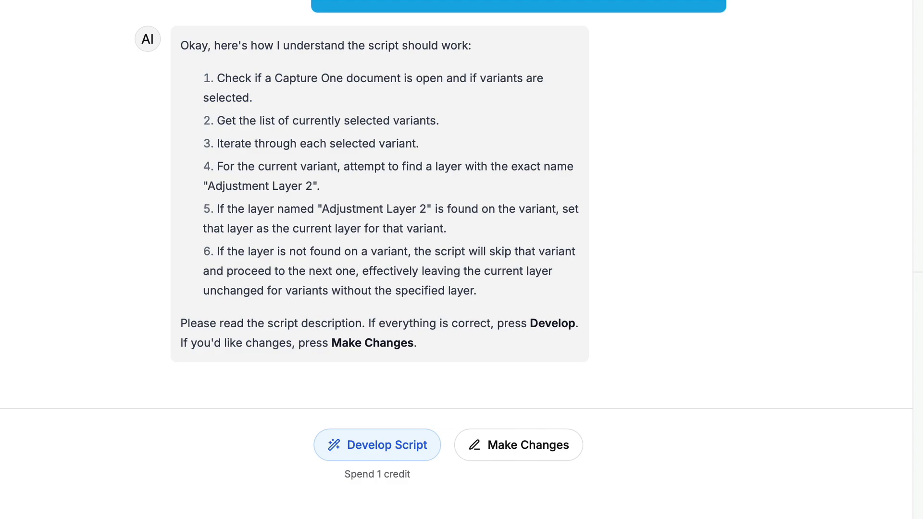
{"action": "left_click", "coordinate": [402, 457]}
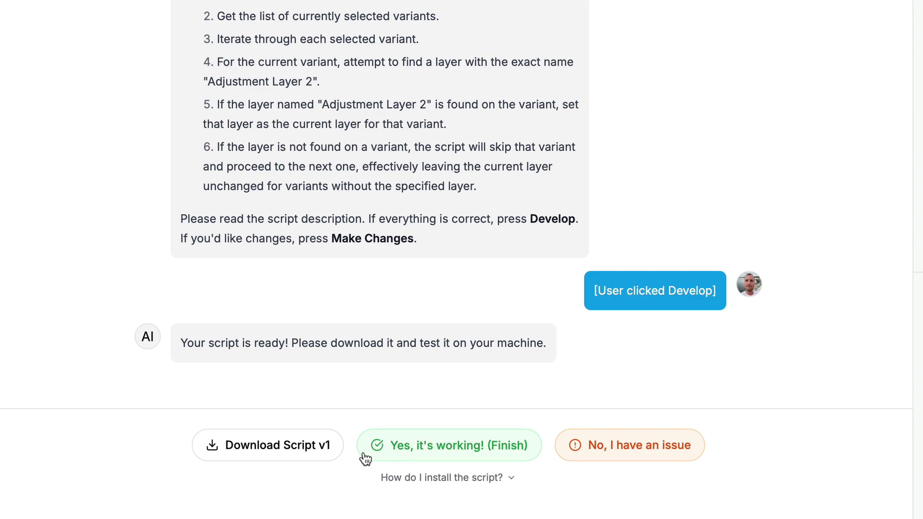
Download Set_Current_Layer_If_Adjustment_Layer_Exists_v1 and refresh the available scripts list
{"action": "left_click", "coordinate": [285, 447]}
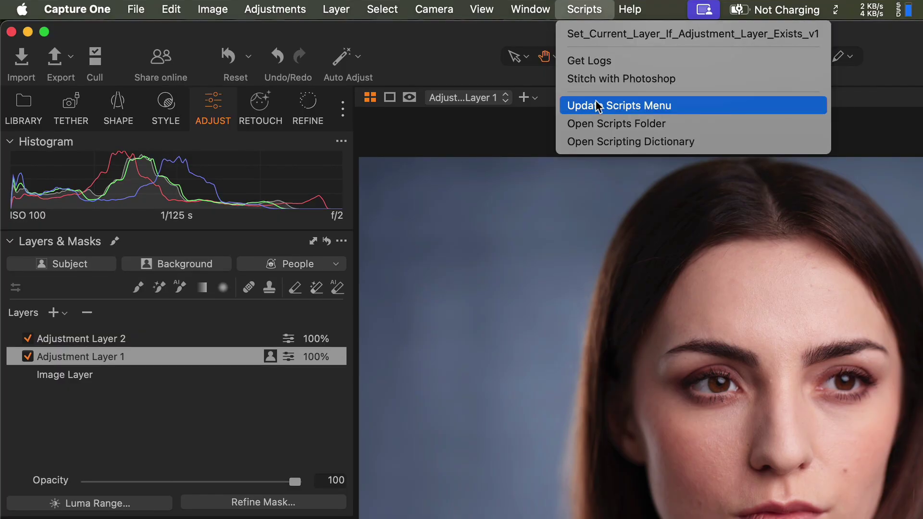
{"action": "left_click", "coordinate": [597, 106]}
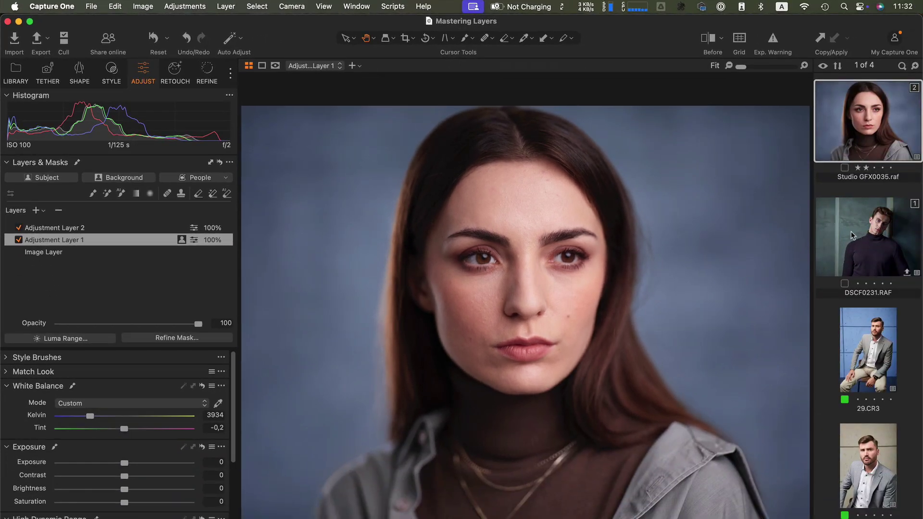
Check the layers on DSCF0231.RAF, 29.CR3 and the fourth image, then return to Studio GFX0035.raf
{"action": "left_click", "coordinate": [850, 232]}
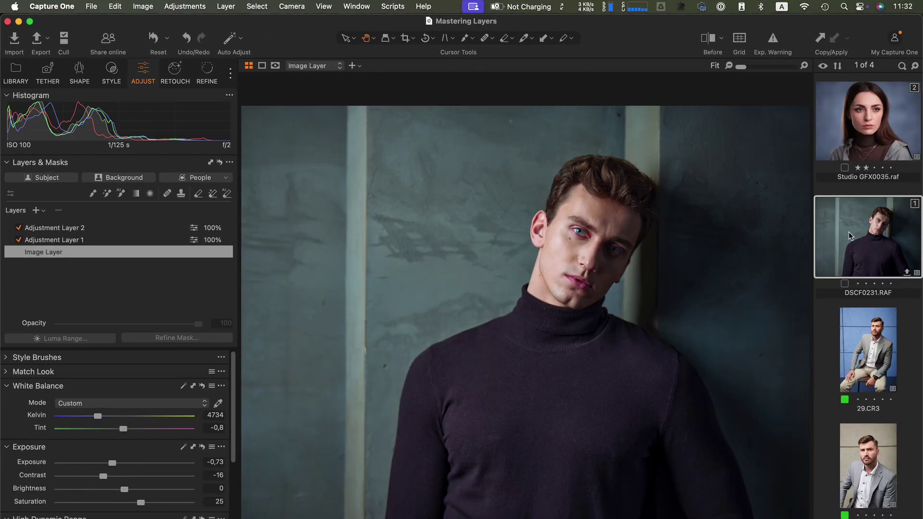
{"action": "left_click", "coordinate": [859, 354]}
{"action": "left_click", "coordinate": [873, 450]}
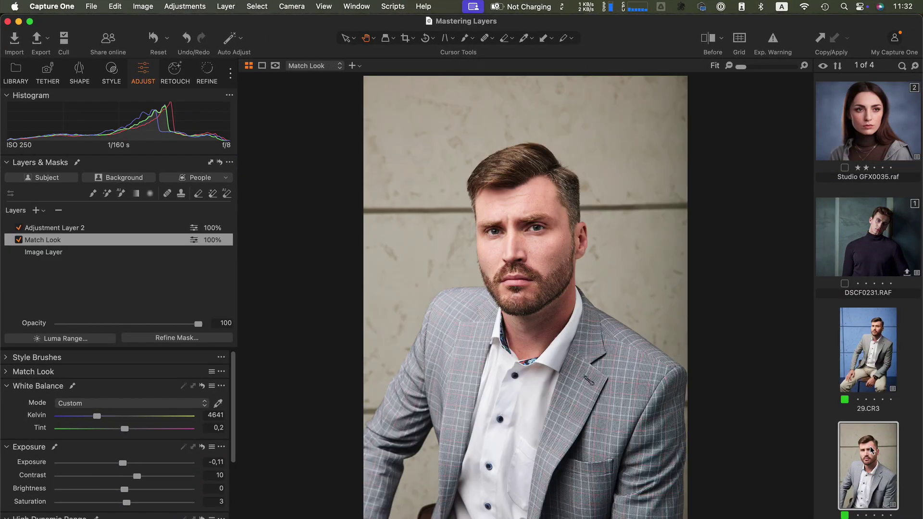
{"action": "left_click", "coordinate": [848, 123]}
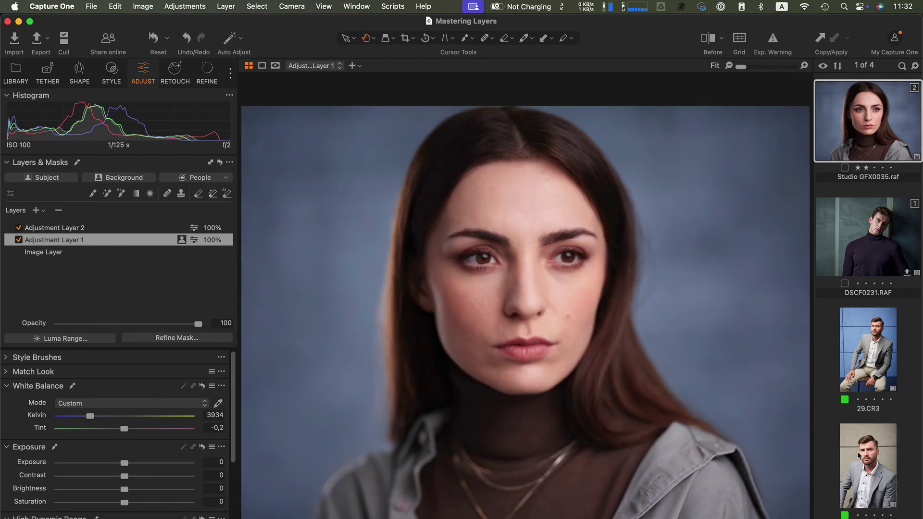
Select all four portraits and run Set_Current_Layer_If_Adjustment_Layer_Exists_v1 to make Adjustment Layer 2 current
{"action": "left_click", "coordinate": [859, 456], "text": "shift"}
{"action": "left_click", "coordinate": [393, 6]}
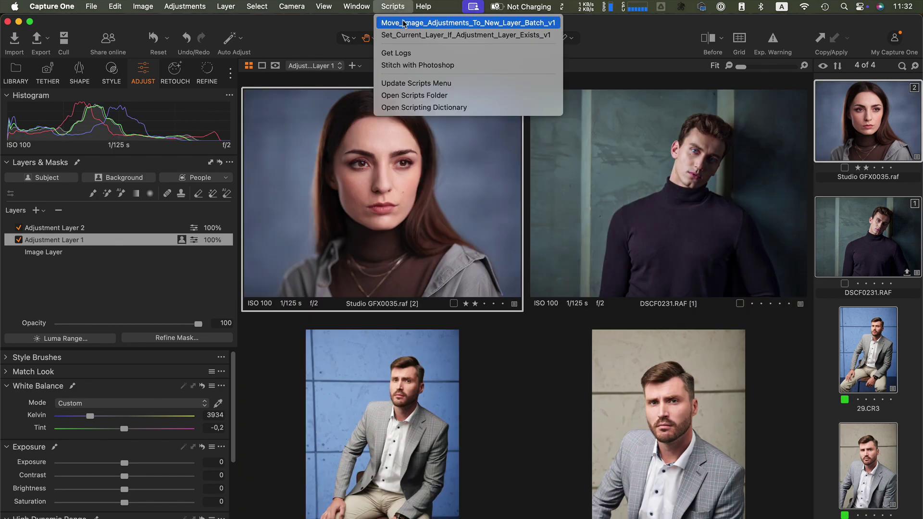
{"action": "left_click", "coordinate": [404, 35]}
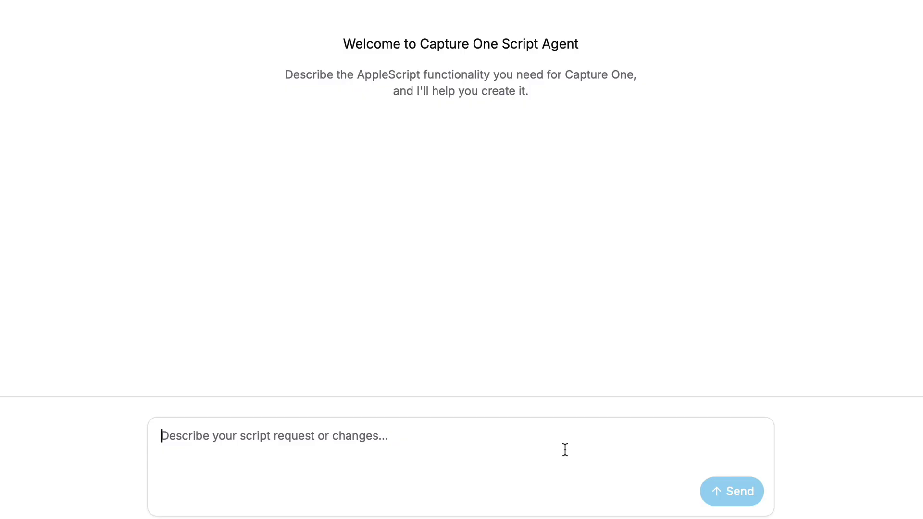
Ask for a script that tags all images without keywords with a blue colour tag, and develop it
{"action": "type", "text": "Create a"}
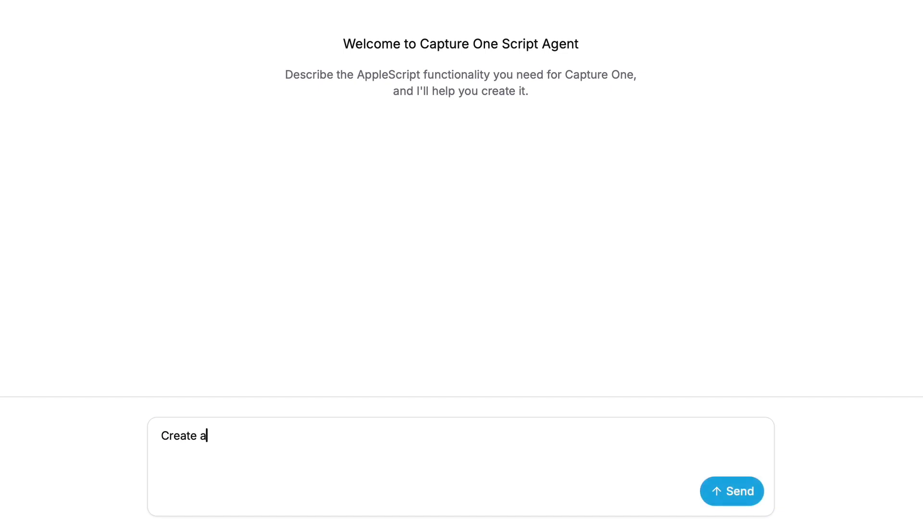
{"action": "type", "text": " script that tags al"}
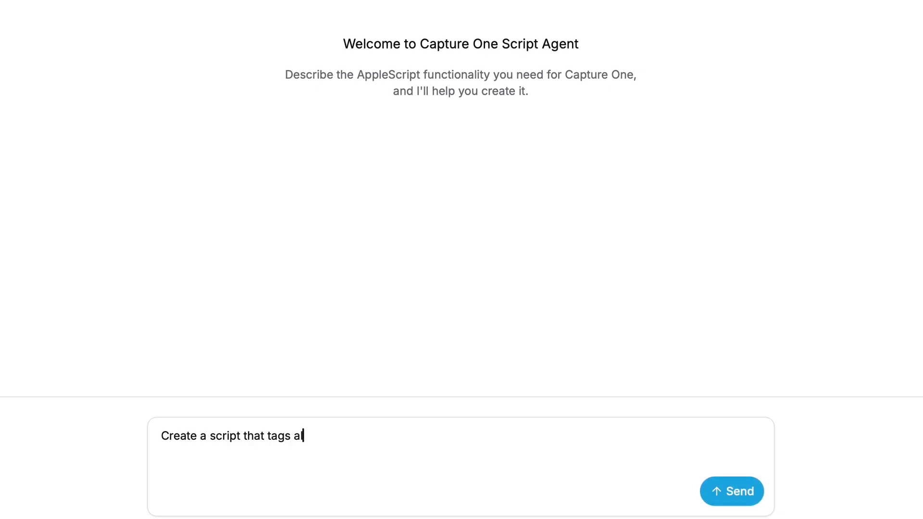
{"action": "type", "text": "l images without keyw"}
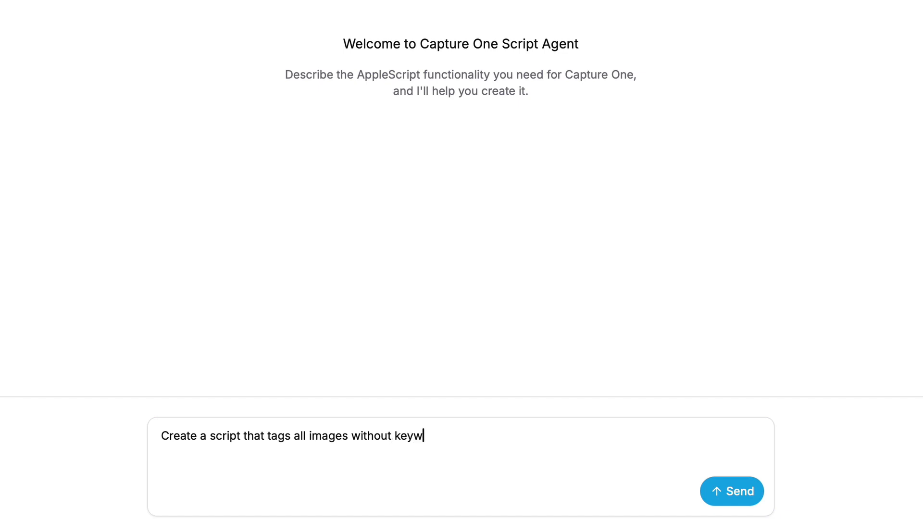
{"action": "type", "text": "ords with a blue colo"}
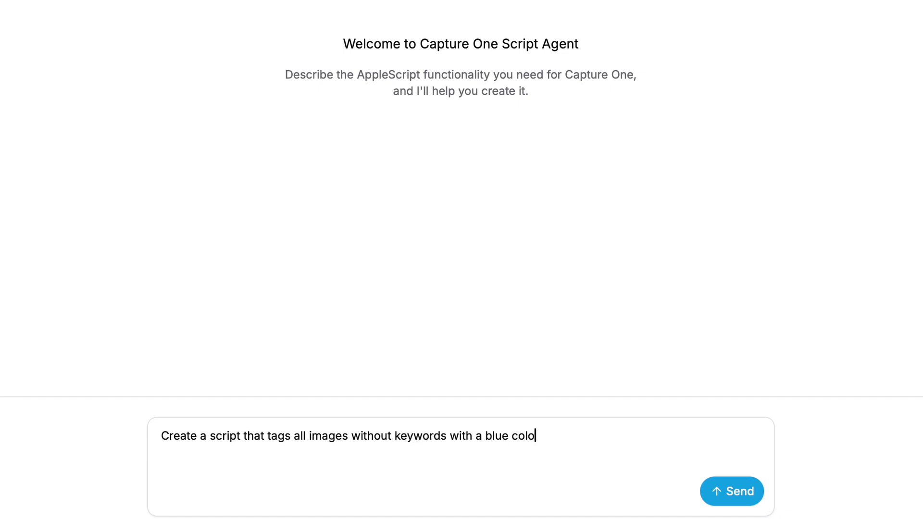
{"action": "type", "text": "r tag"}
{"action": "key", "text": "Return"}
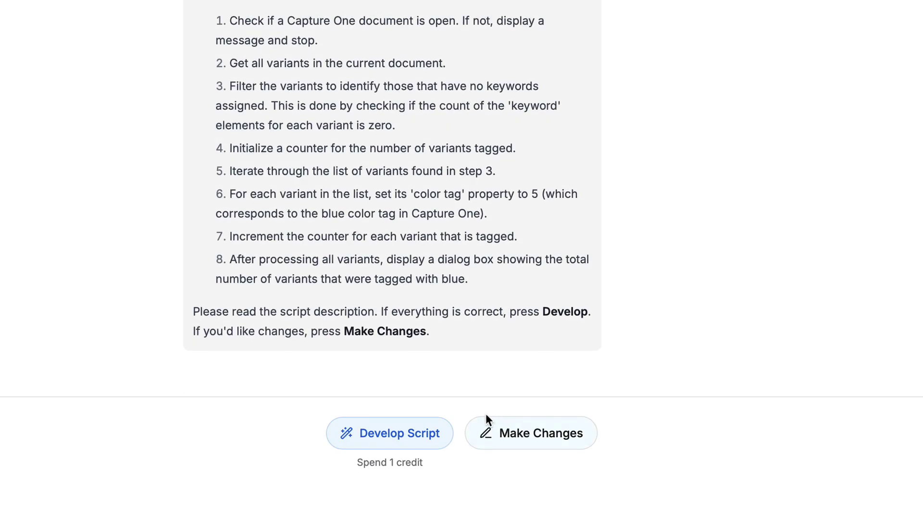
{"action": "left_click", "coordinate": [405, 436]}
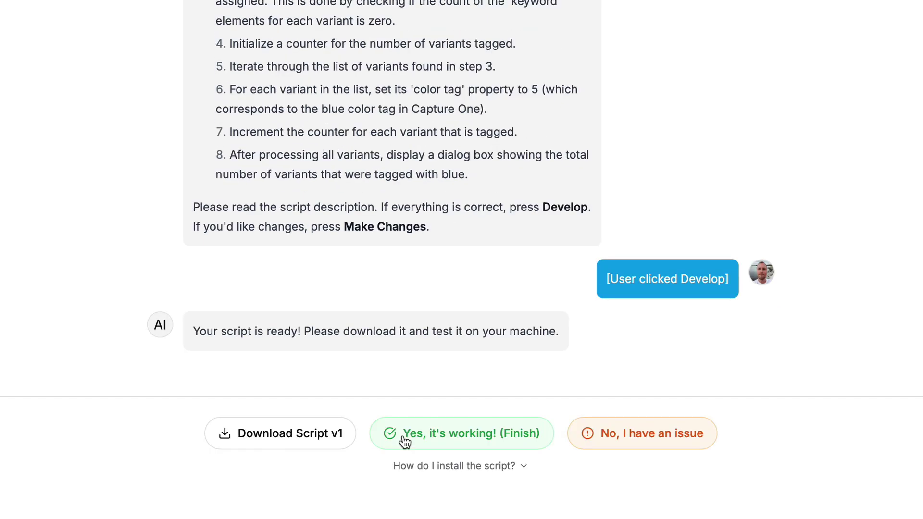
Download the blue-tagging script and step through the album's images to check their keywords
{"action": "left_click", "coordinate": [311, 438]}
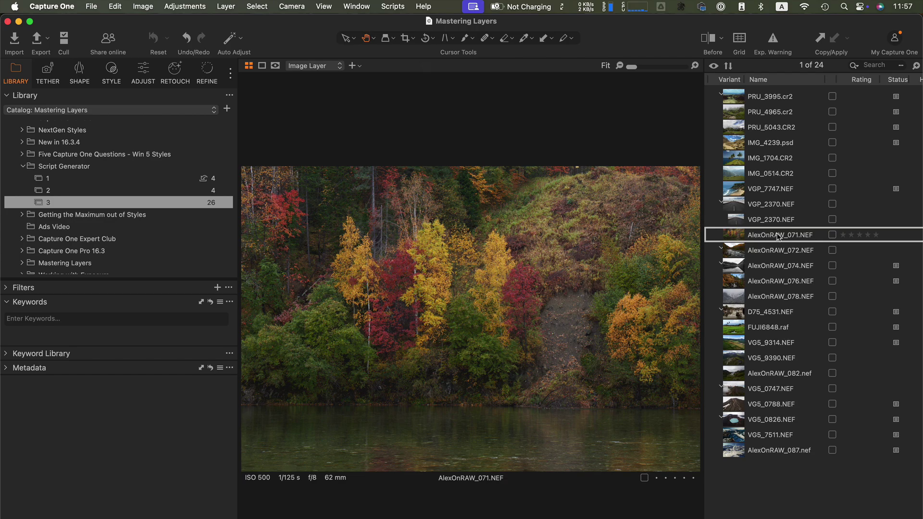
{"action": "key", "text": "Down"}
{"action": "key", "text": "Down"}
{"action": "key", "text": "Down"}
{"action": "key", "text": "Down"}
{"action": "key", "text": "Down"}
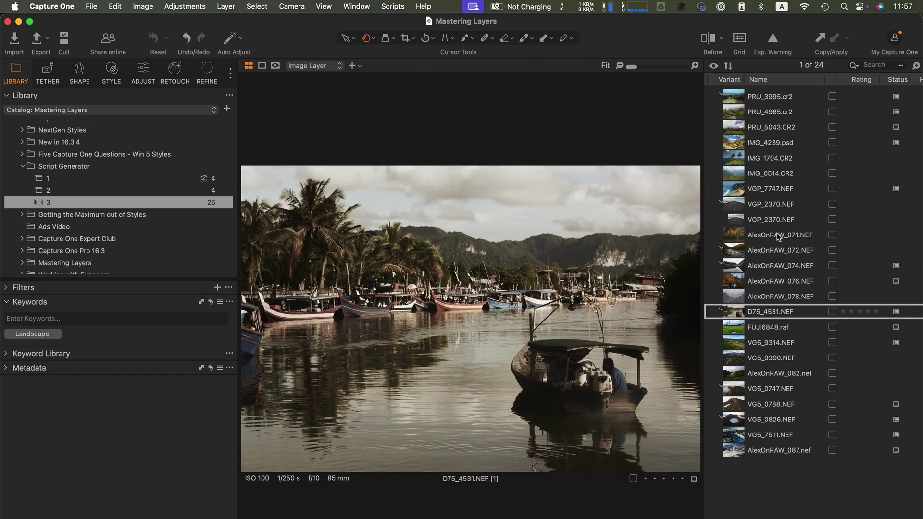
{"action": "key", "text": "Down"}
{"action": "key", "text": "Down"}
{"action": "key", "text": "Down"}
{"action": "key", "text": "Down"}
{"action": "key", "text": "Down"}
{"action": "key", "text": "Up"}
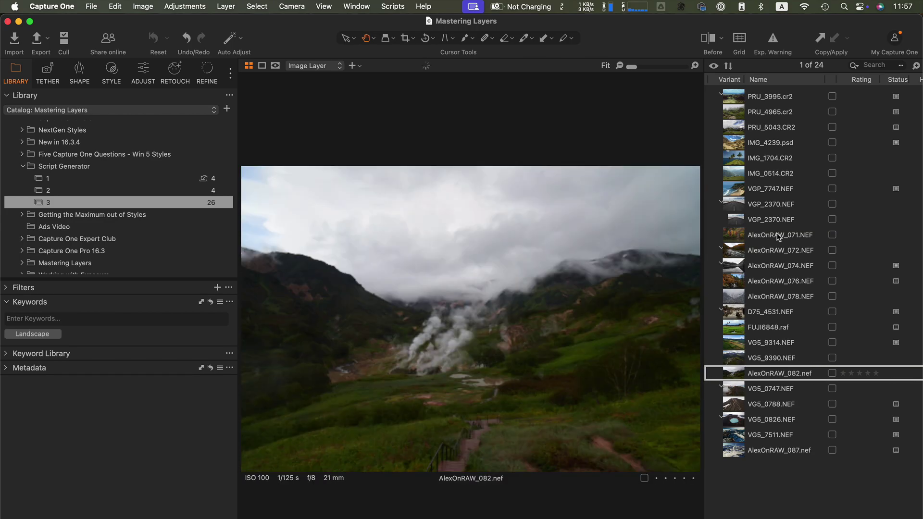
Update the Scripts menu and run Tag_Variants_With_No_Keywords_Blue_v1, tagging 16 of 24 variants blue
{"action": "left_click", "coordinate": [393, 5]}
{"action": "left_click", "coordinate": [473, 83]}
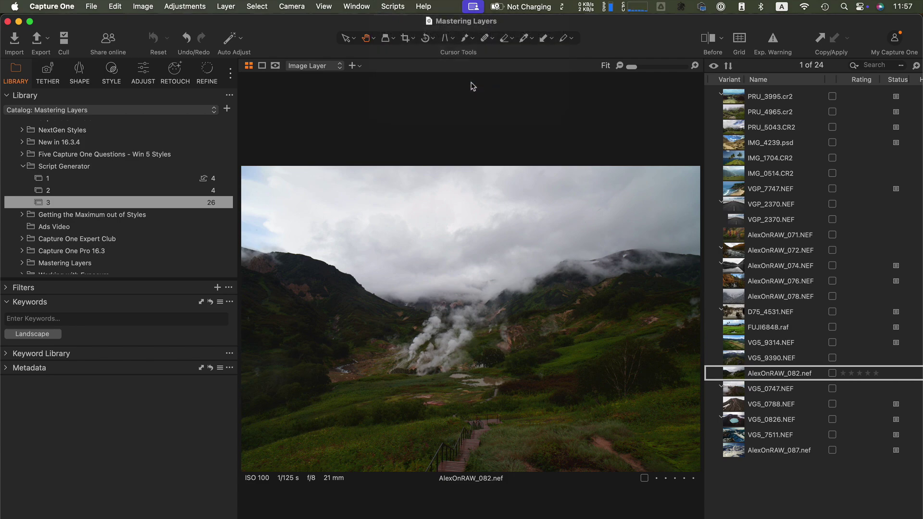
{"action": "left_click", "coordinate": [399, 5]}
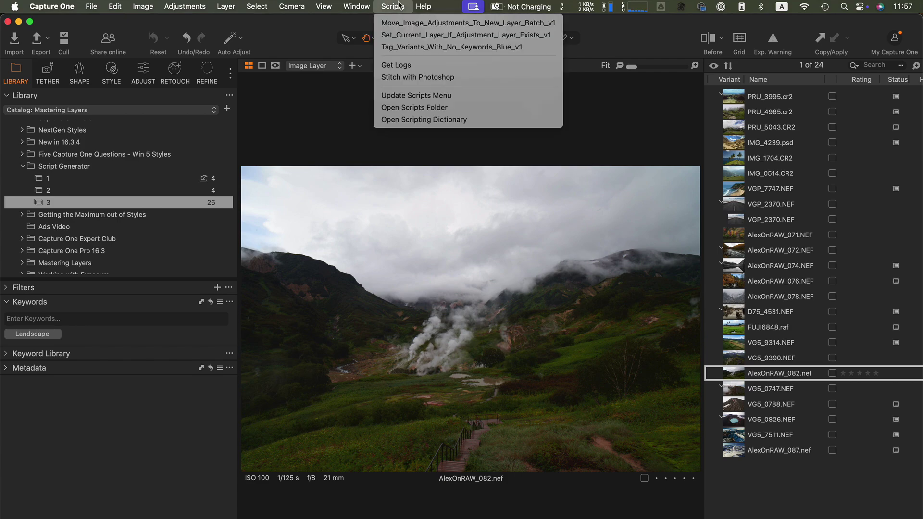
{"action": "left_click", "coordinate": [533, 48]}
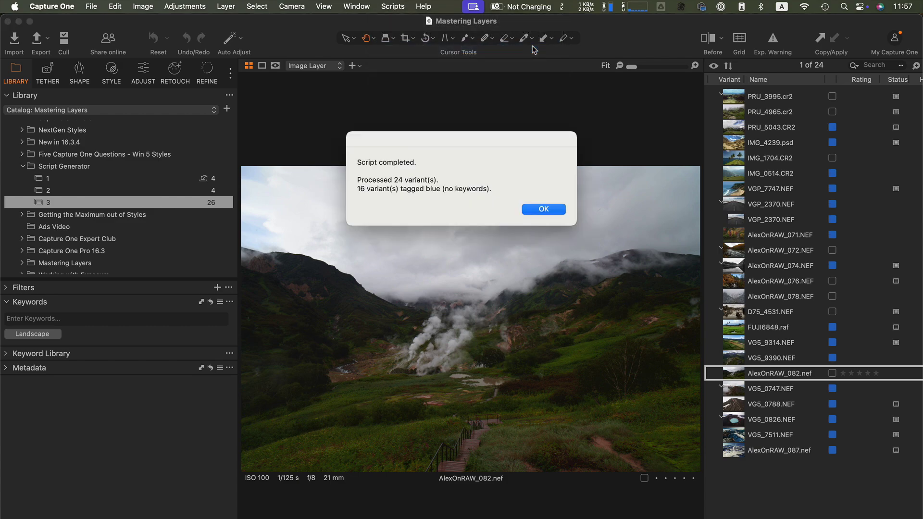
{"action": "left_click", "coordinate": [552, 209]}
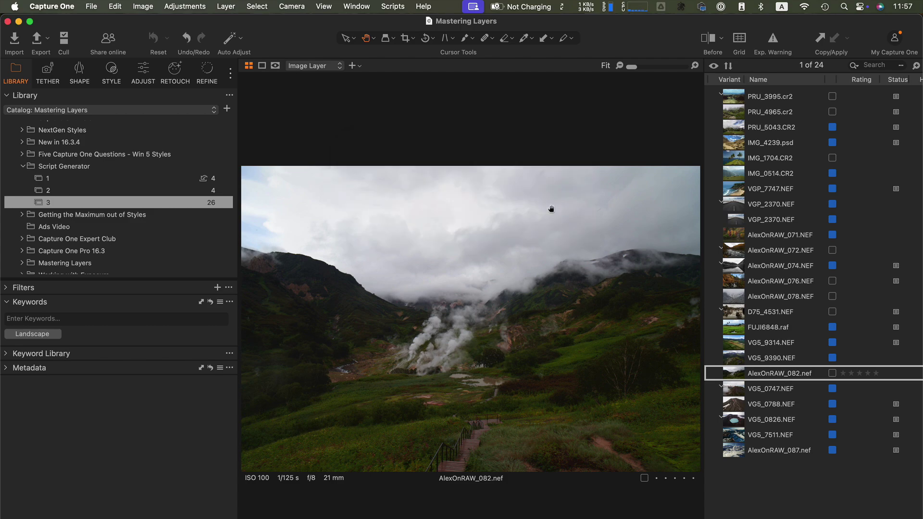